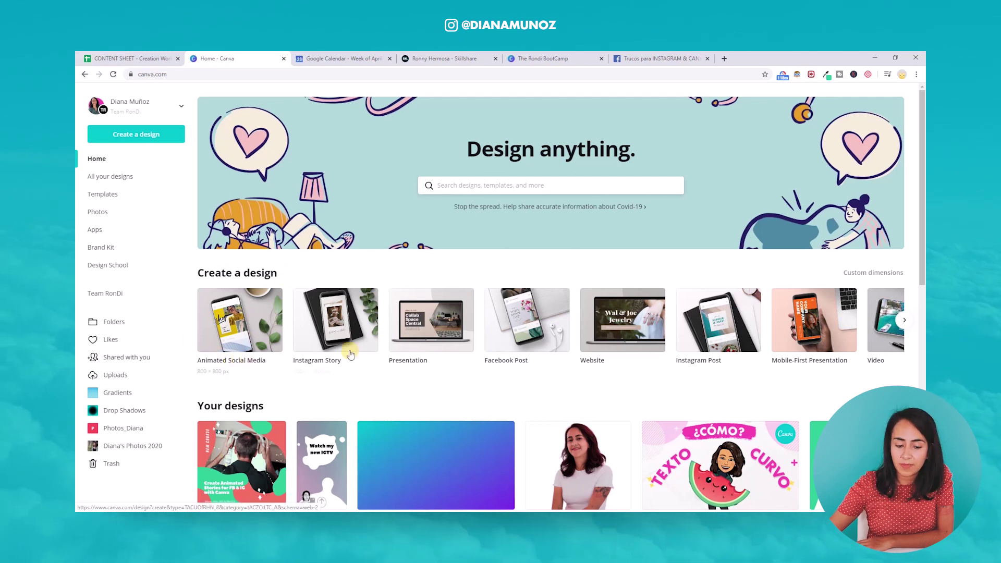
# Search for "animated" designs and open the Animated Social Media template collection
pyautogui.click(905, 321)
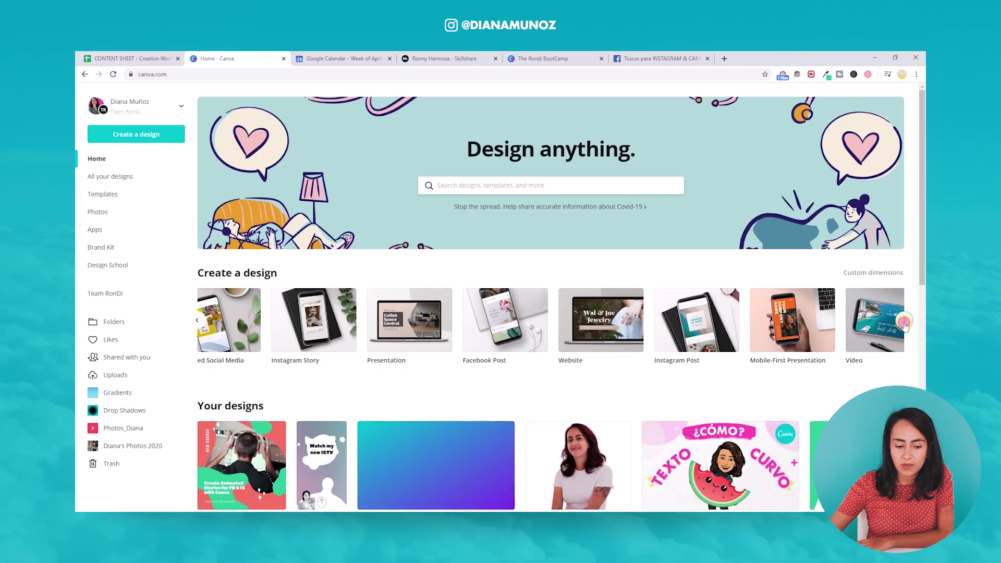
pyautogui.click(490, 184)
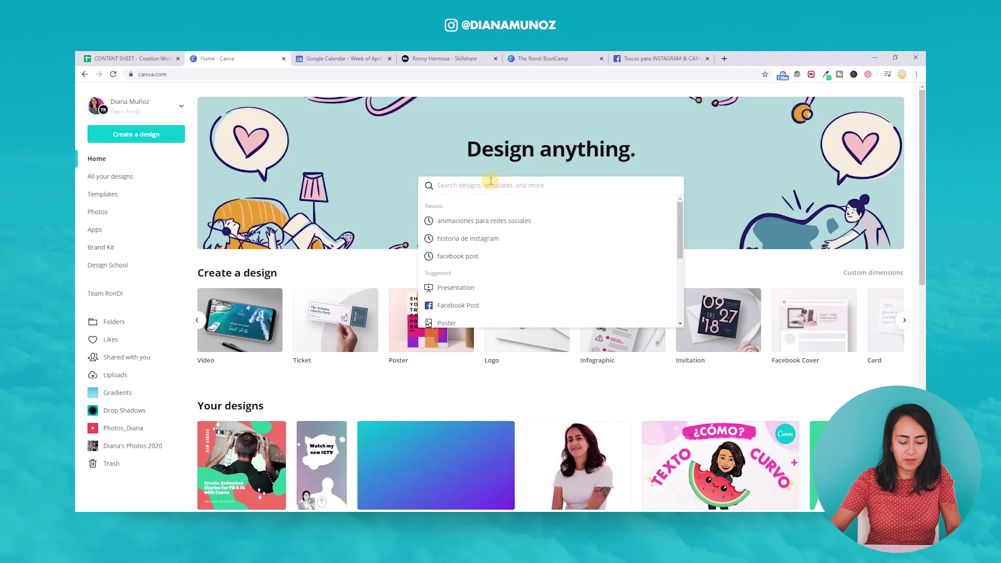
pyautogui.write('animated')
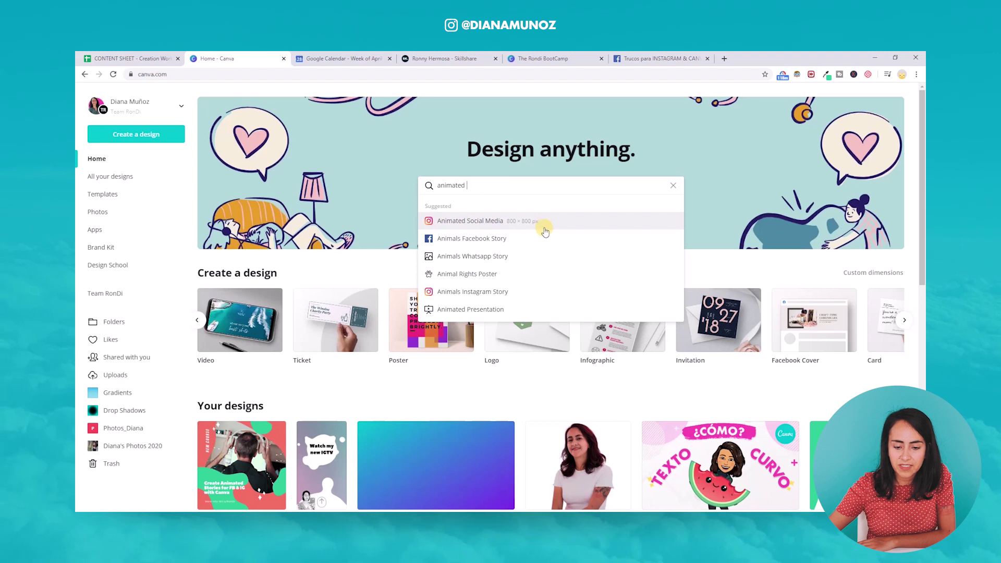
pyautogui.click(489, 228)
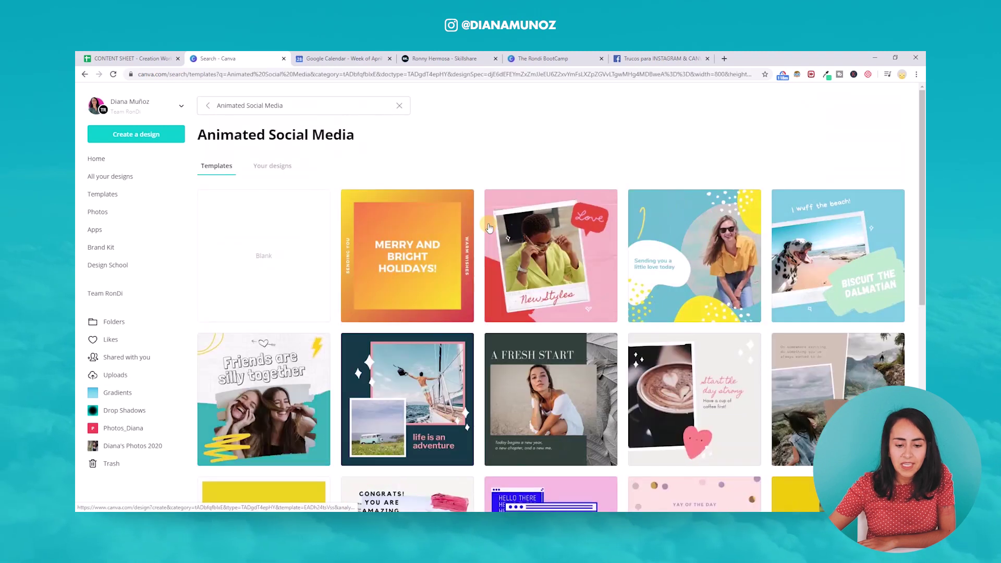
# Browse the animated templates and open the "Cheers to friendship!" one for editing
pyautogui.moveTo(921, 117); pyautogui.dragTo(921, 276)
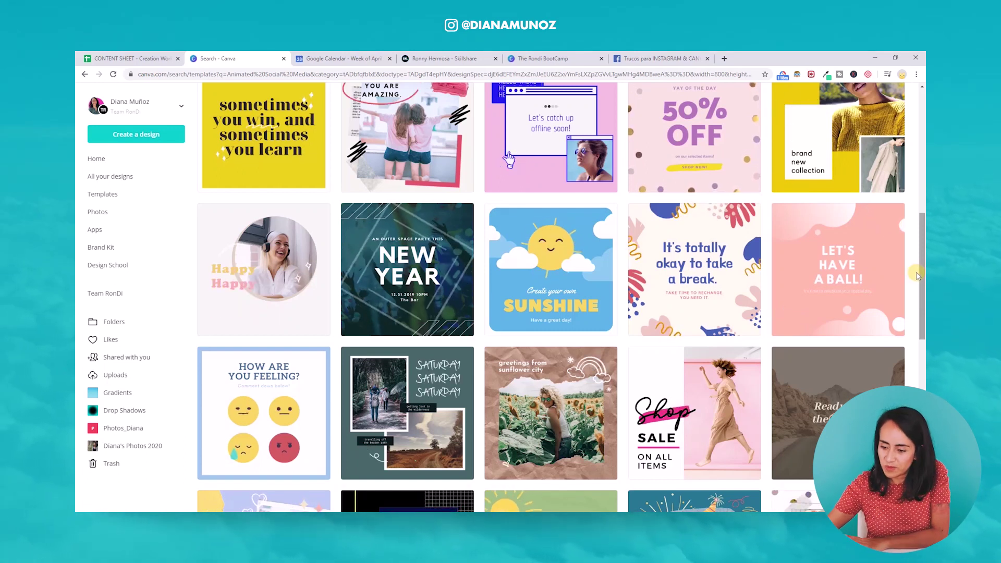
pyautogui.moveTo(922, 275); pyautogui.dragTo(922, 367)
pyautogui.scroll(-4, 509, 433)
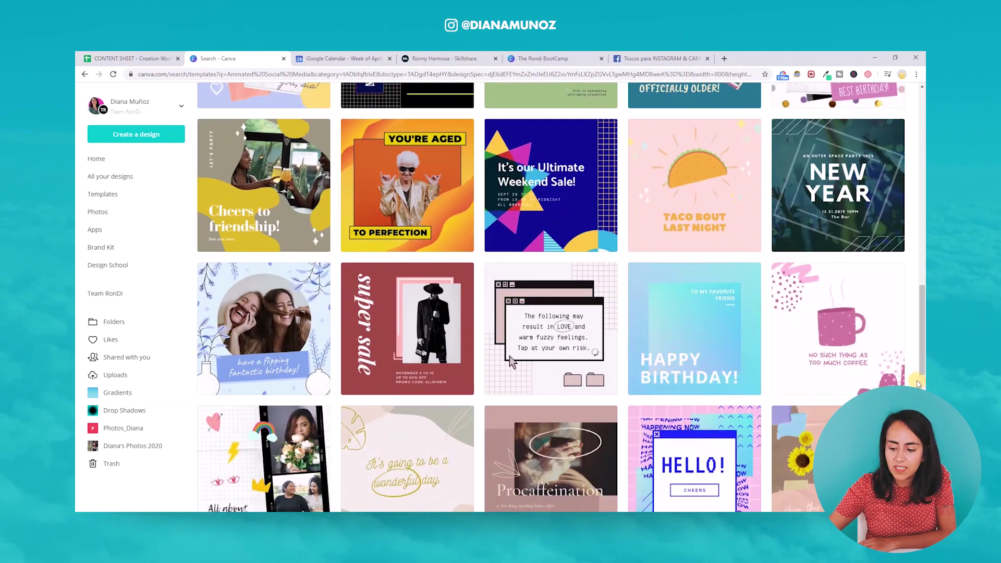
pyautogui.scroll(1, 917, 380)
pyautogui.scroll(2, 917, 381)
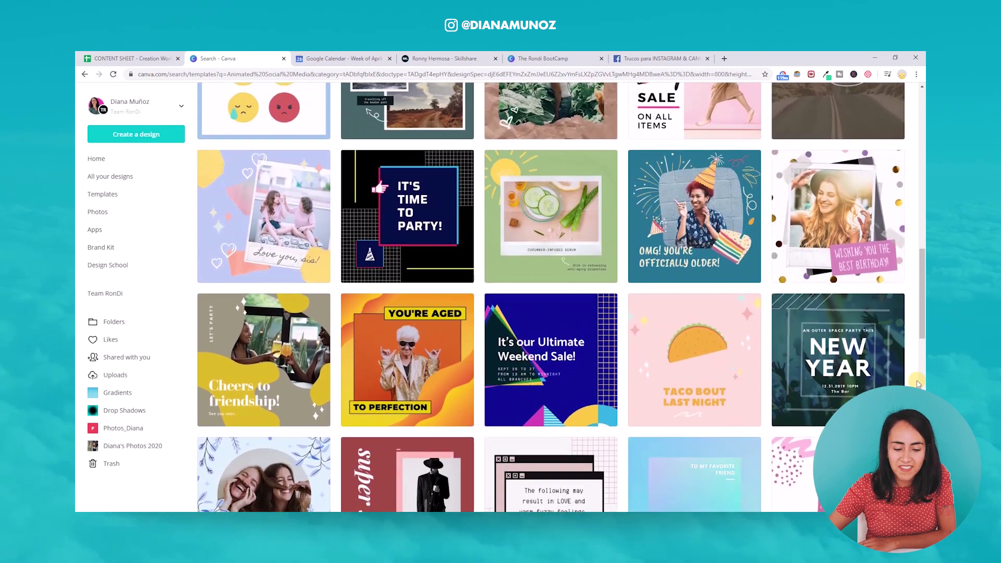
pyautogui.scroll(1, 916, 380)
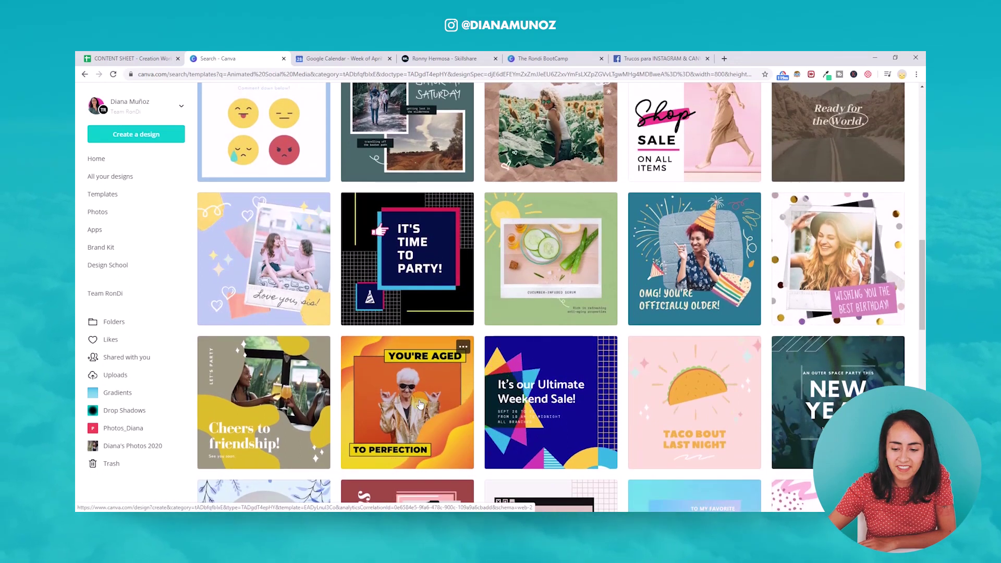
pyautogui.scroll(1, 417, 405)
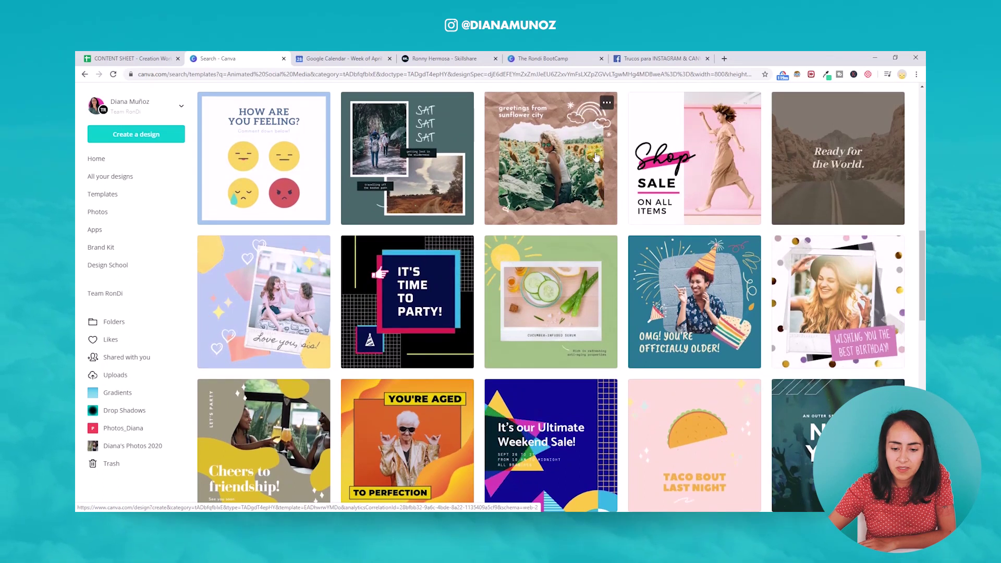
pyautogui.scroll(-1, 574, 168)
pyautogui.scroll(-1, 565, 172)
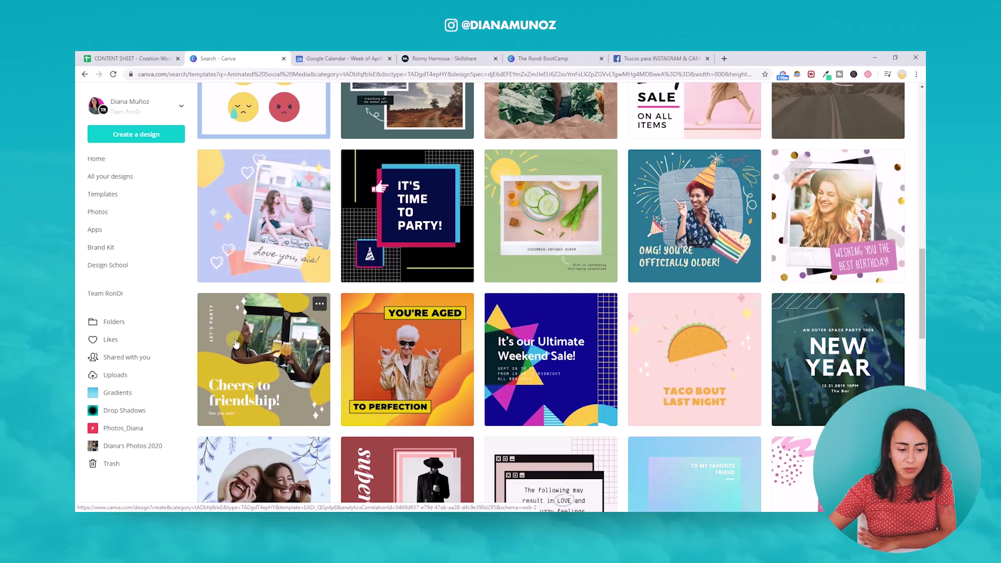
pyautogui.click(254, 359)
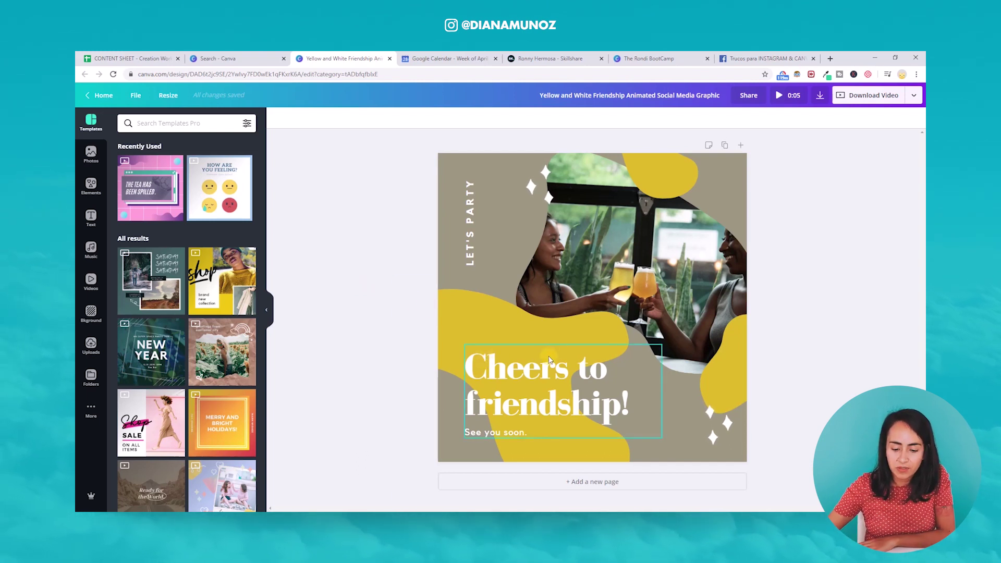
# Change the design's background to the coral red from the #Team RonDi palette
pyautogui.click(388, 345)
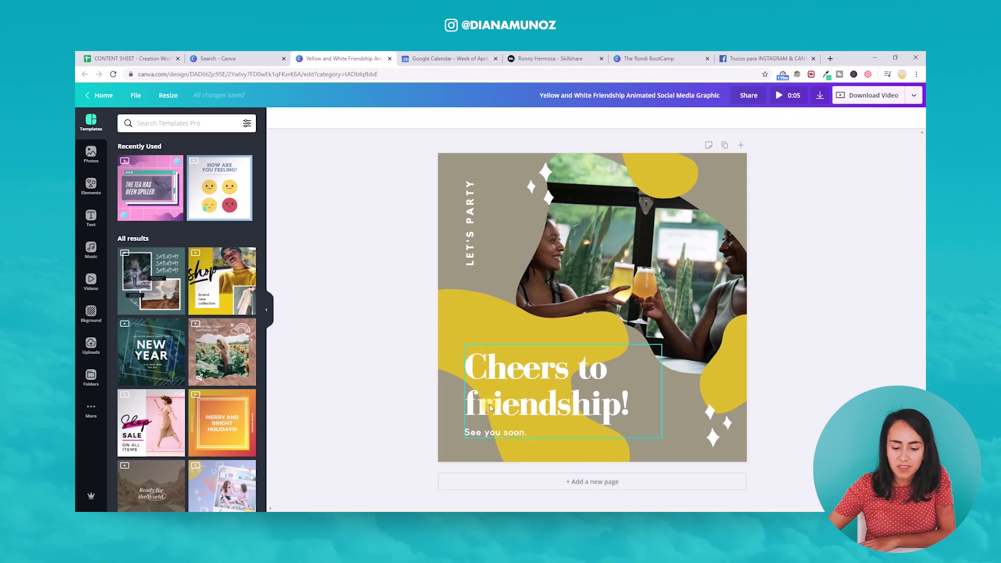
pyautogui.click(502, 202)
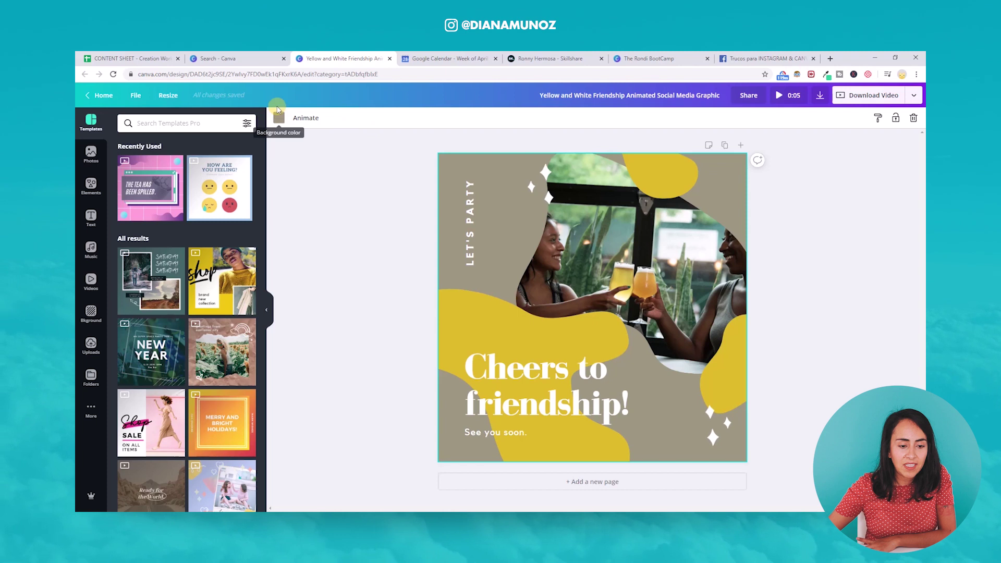
pyautogui.click(278, 120)
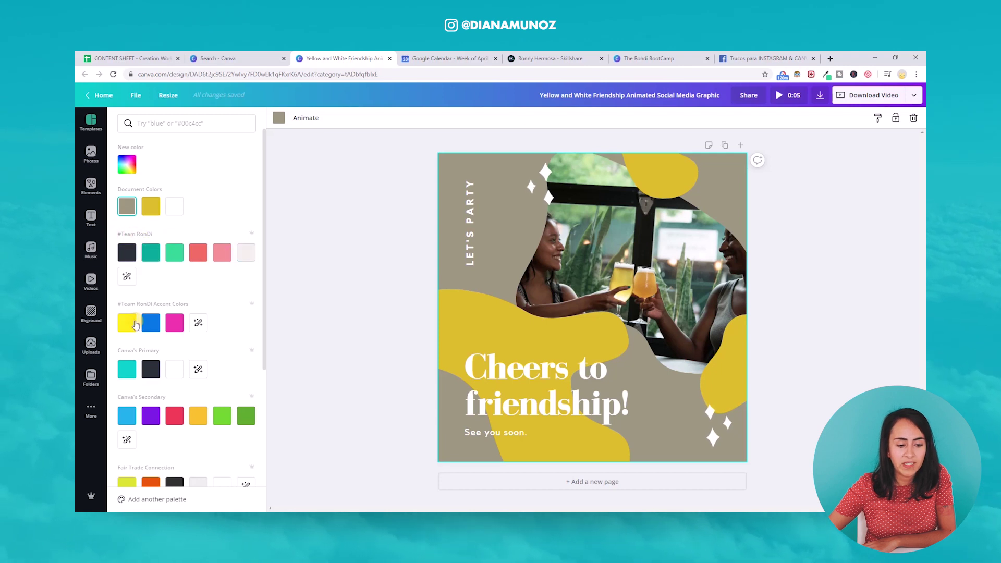
pyautogui.click(199, 253)
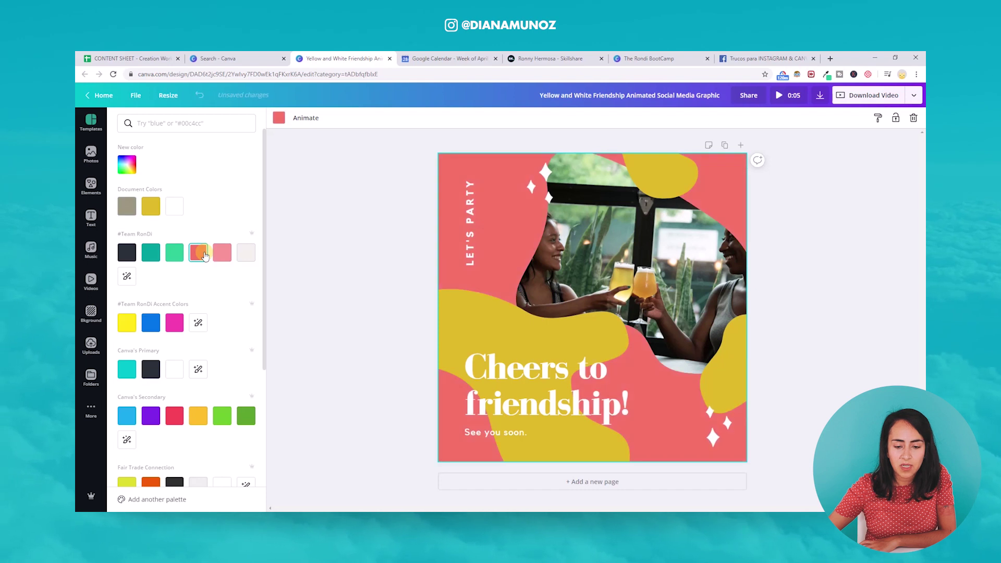
# Recolor the large yellow blob with the light green of the #Team RonDi palette and apply the change to all yellow shapes
pyautogui.click(450, 305)
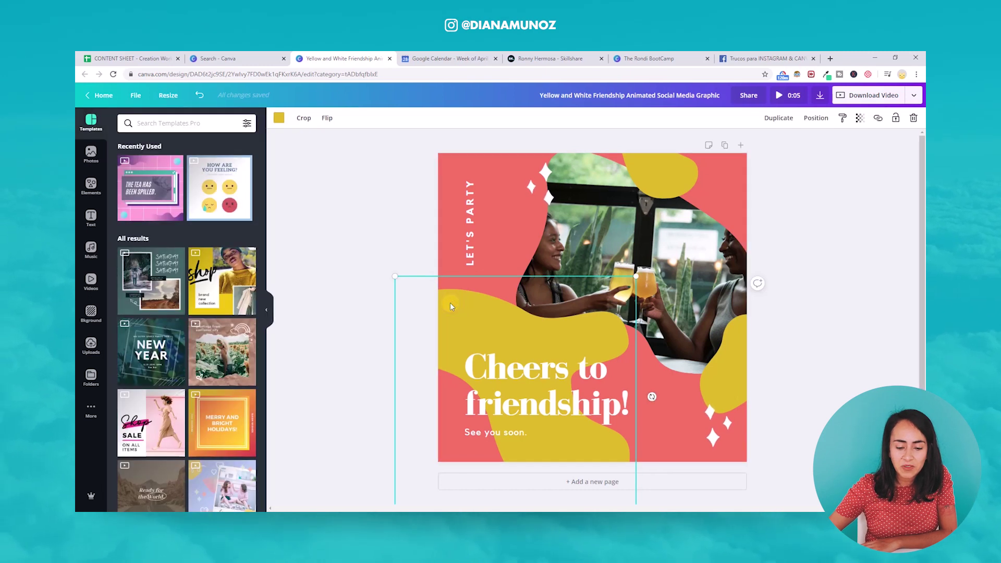
pyautogui.click(278, 118)
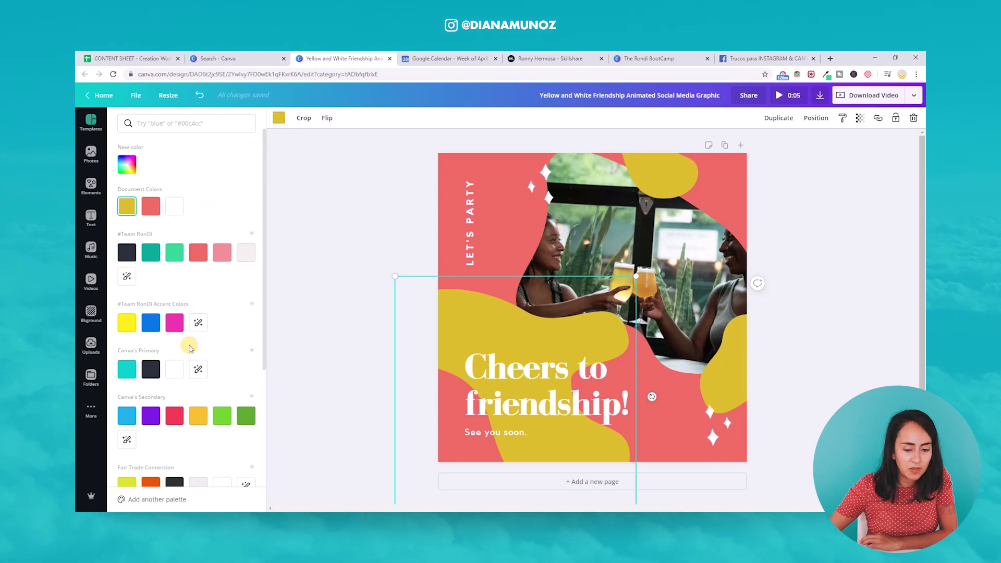
pyautogui.click(172, 255)
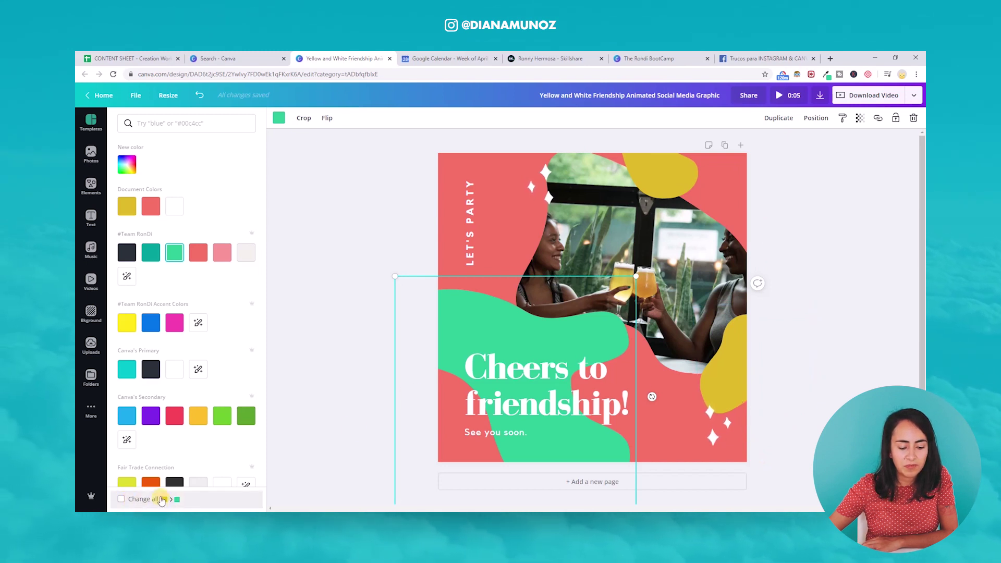
pyautogui.click(121, 499)
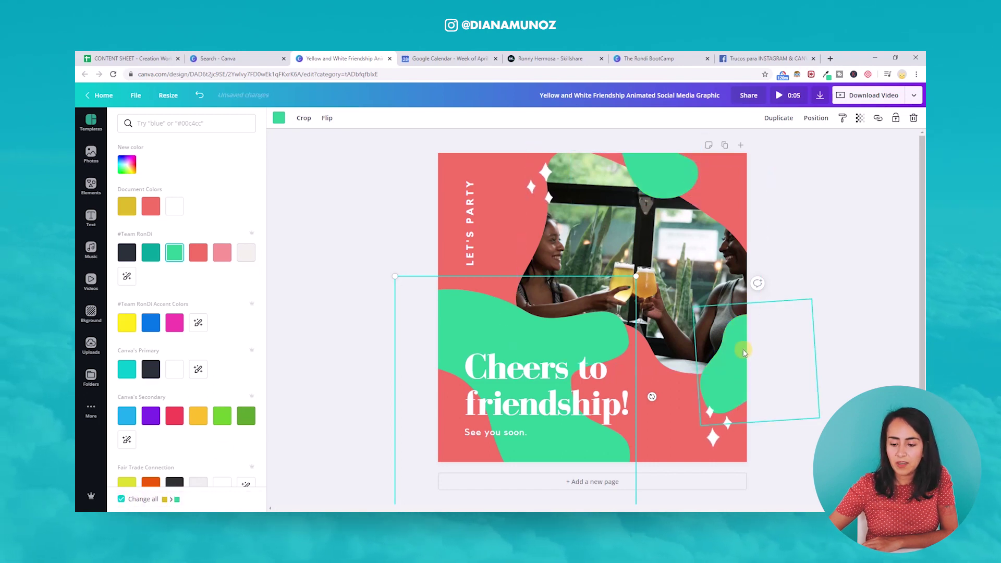
pyautogui.click(839, 253)
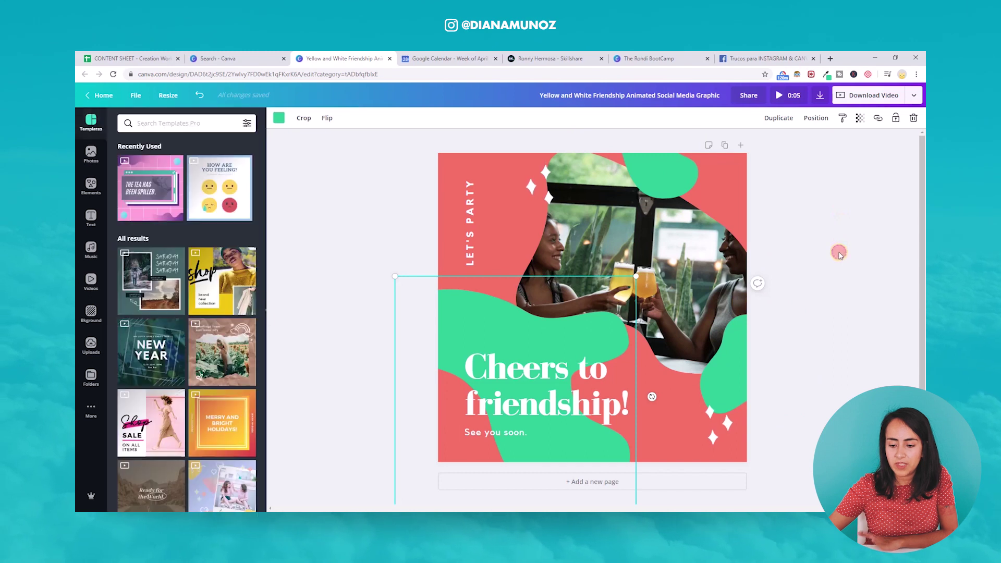
# Ungroup the "Cheers to friendship!" heading and the "See you soon." text
pyautogui.click(517, 379)
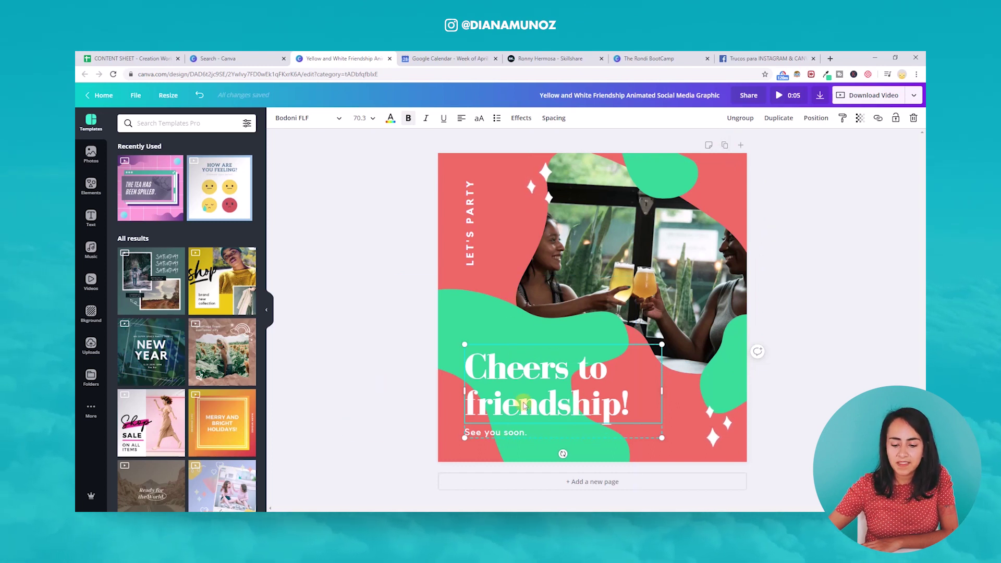
pyautogui.click(367, 396)
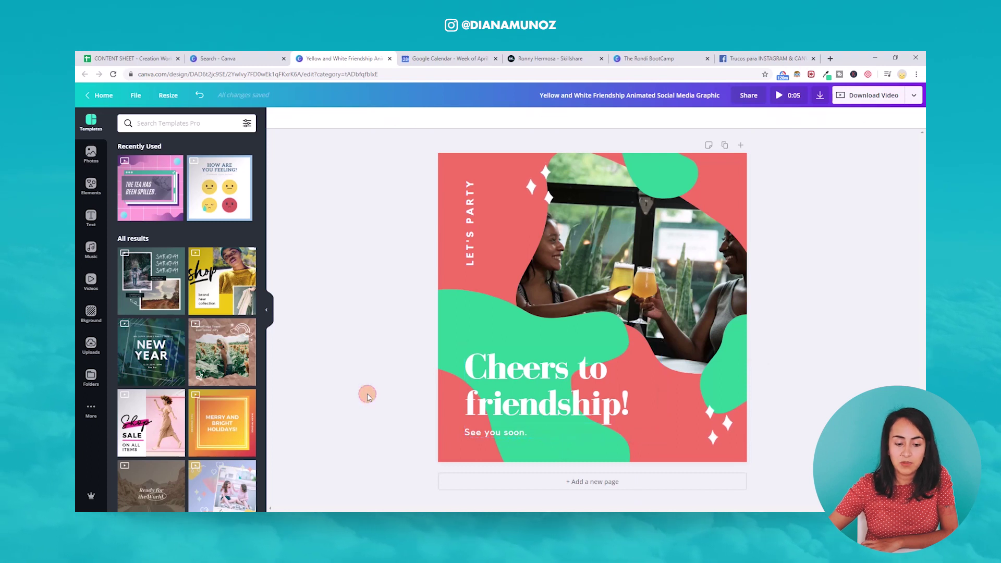
pyautogui.click(502, 400)
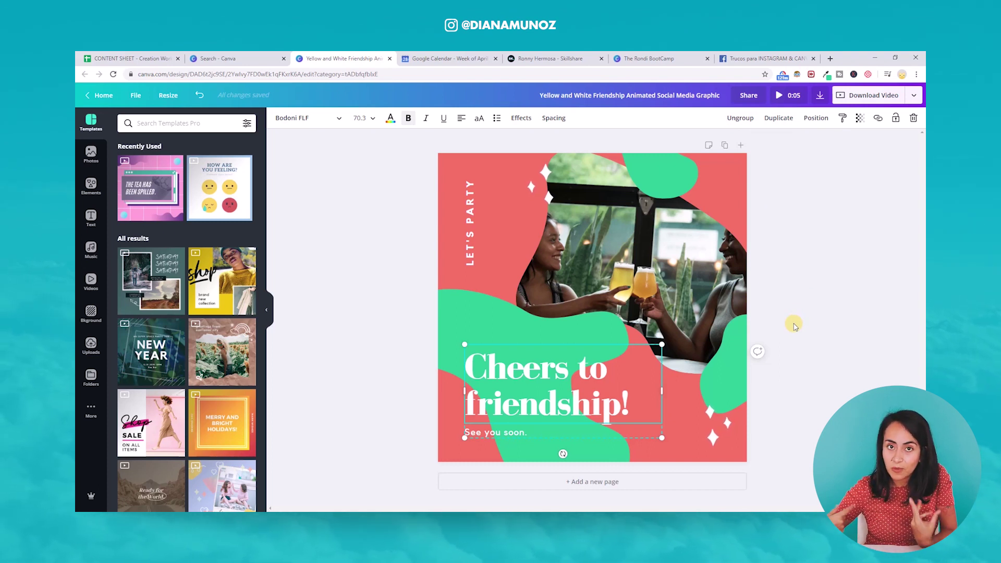
pyautogui.click(742, 126)
pyautogui.click(802, 262)
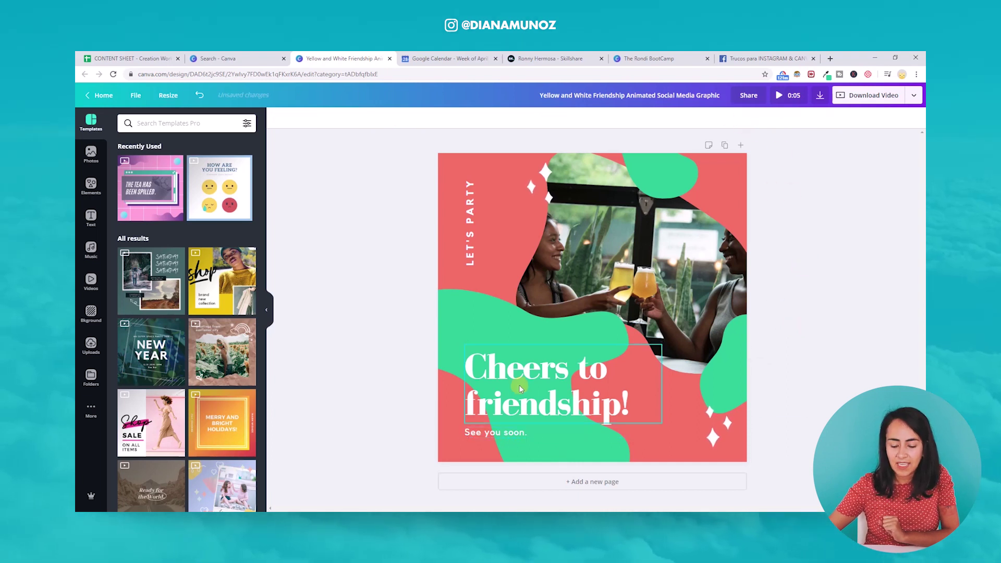
# Switch to the Notepad notes and review the "NEW COURSE" label, course title and info link, then return to the design
pyautogui.moveTo(368, 516)
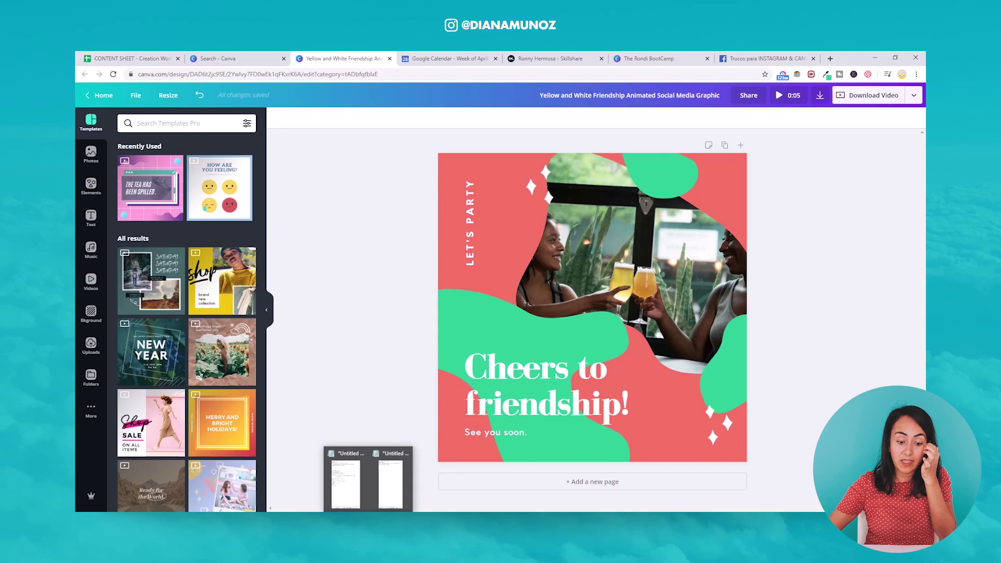
pyautogui.click(390, 482)
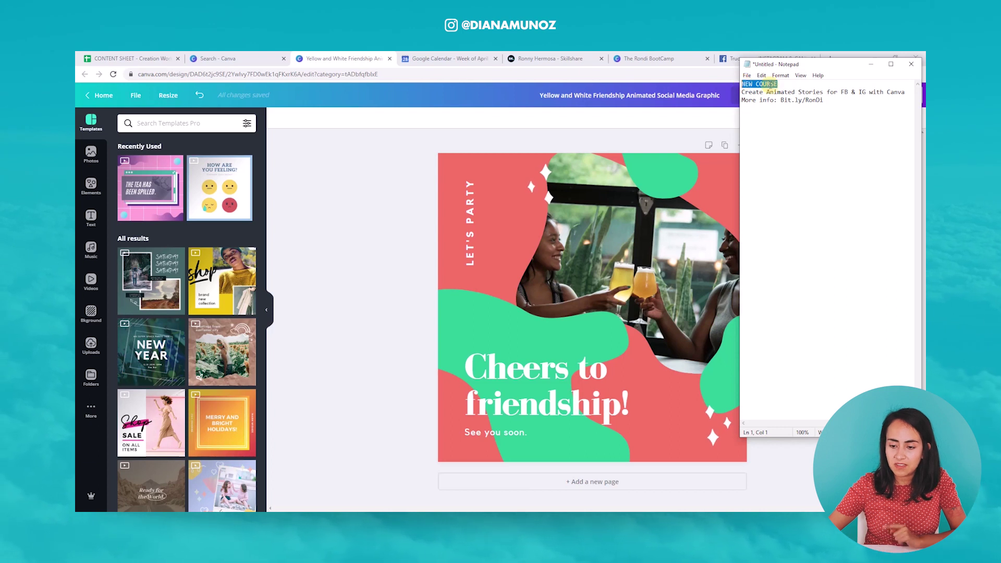
pyautogui.moveTo(743, 92); pyautogui.dragTo(889, 89)
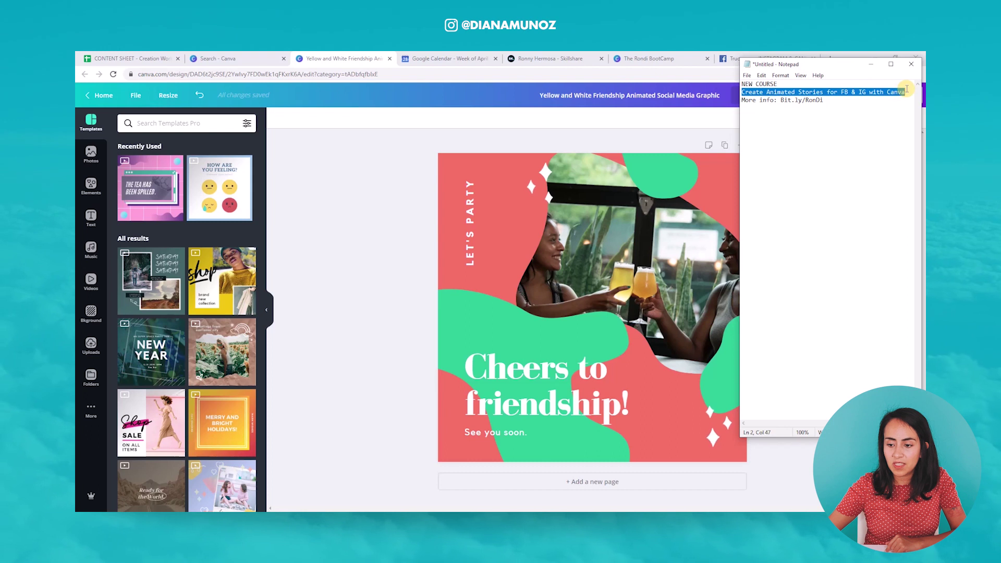
pyautogui.moveTo(828, 101); pyautogui.dragTo(734, 105)
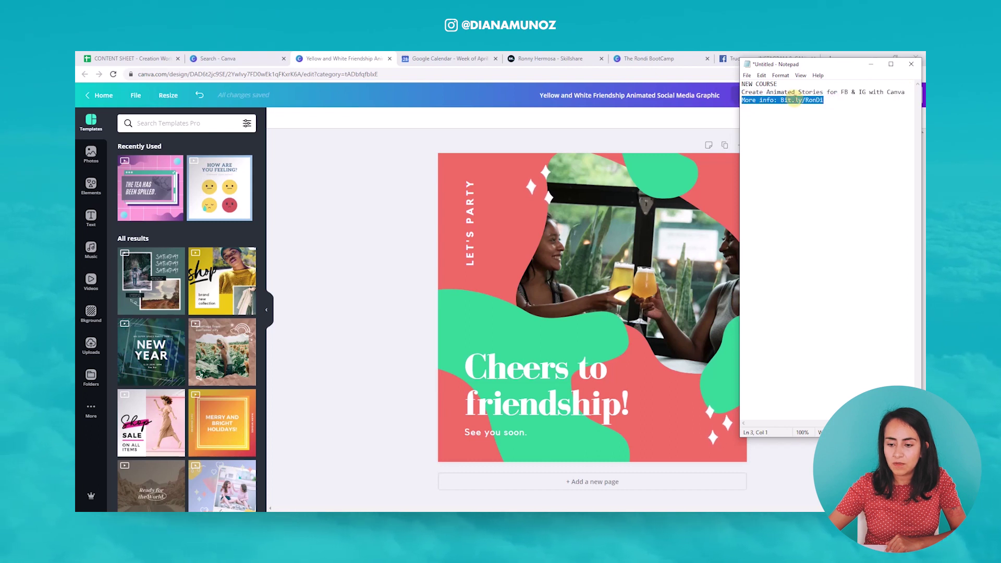
pyautogui.moveTo(824, 100); pyautogui.dragTo(782, 102)
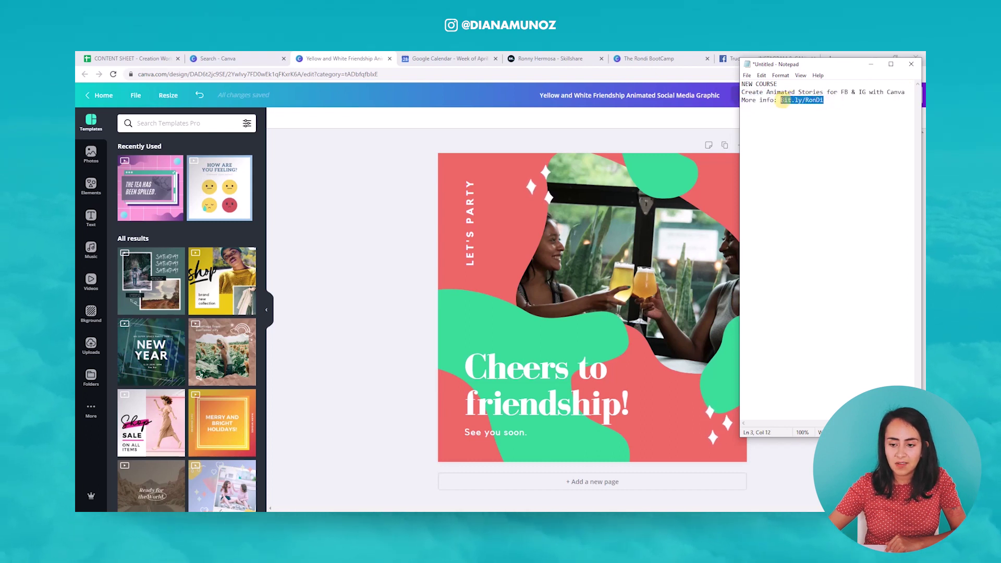
pyautogui.click(834, 113)
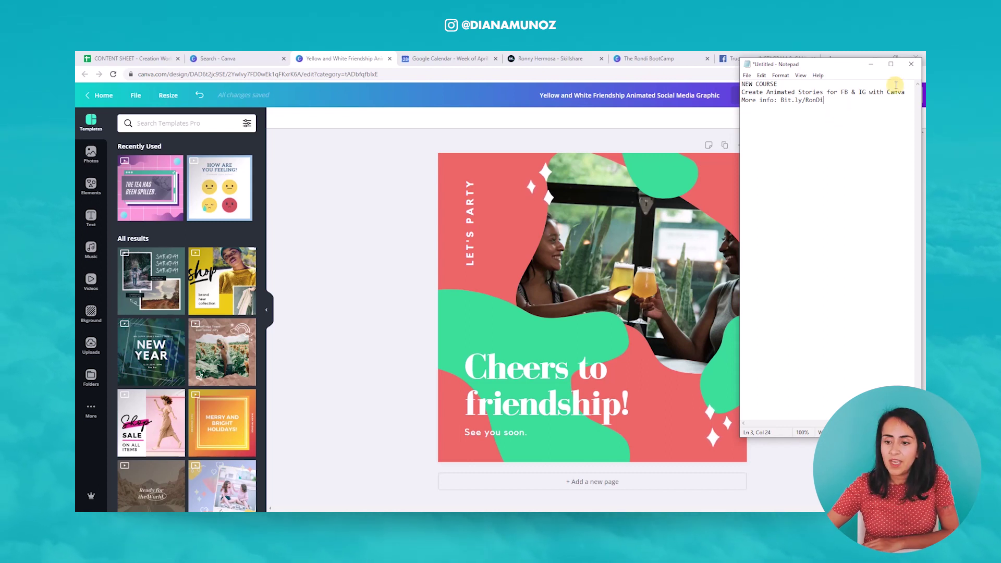
pyautogui.moveTo(906, 92); pyautogui.dragTo(748, 92)
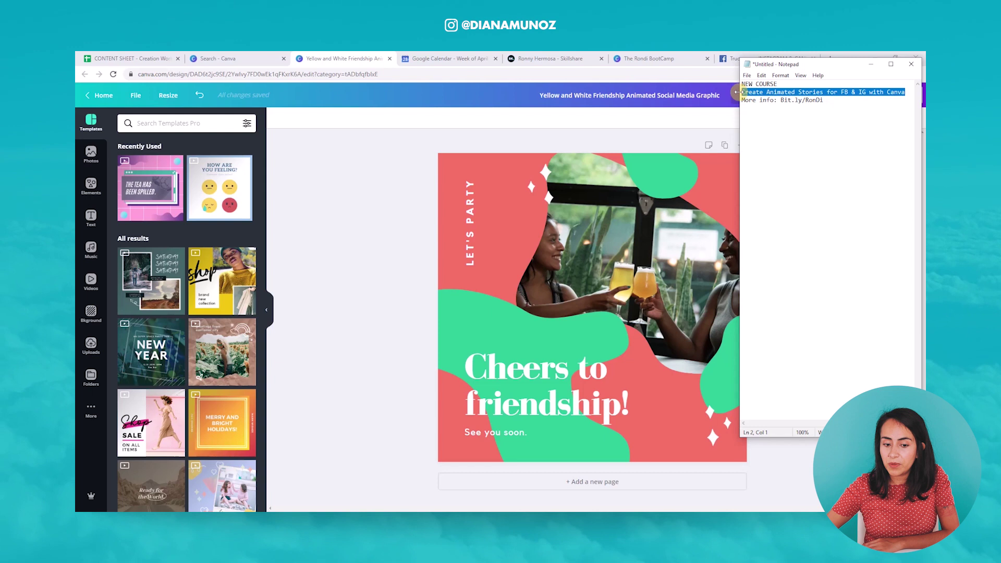
pyautogui.click(328, 249)
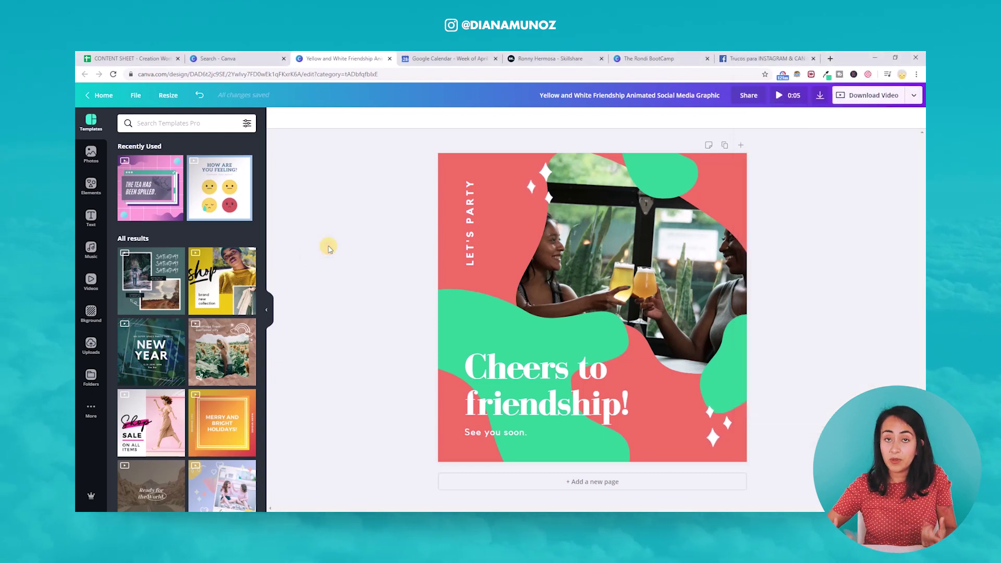
# Switch to the Skillshare profile page and examine the courses listed under The RonDi Bootcamp
pyautogui.click(550, 58)
pyautogui.scroll(-10, 922, 245)
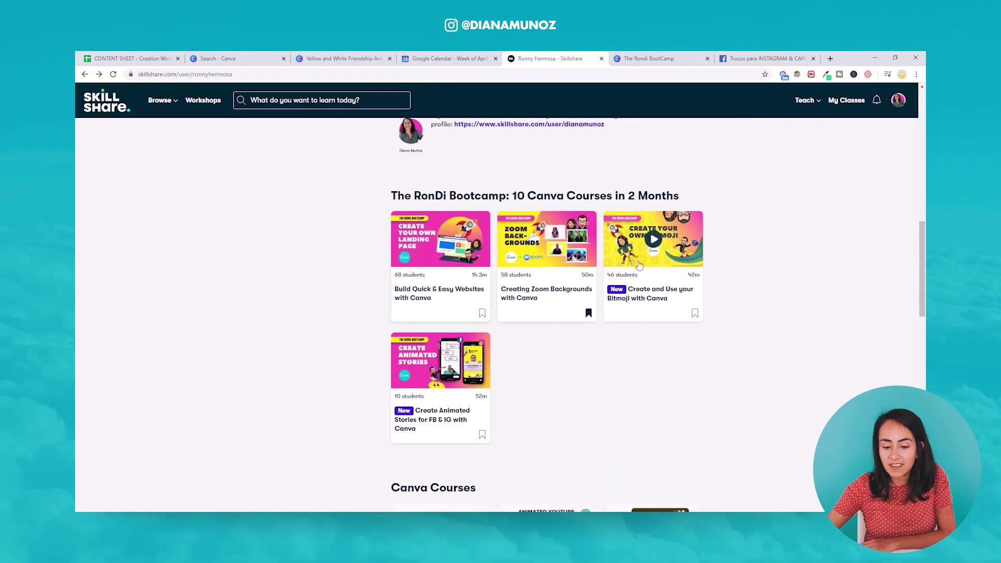
pyautogui.moveTo(437, 389)
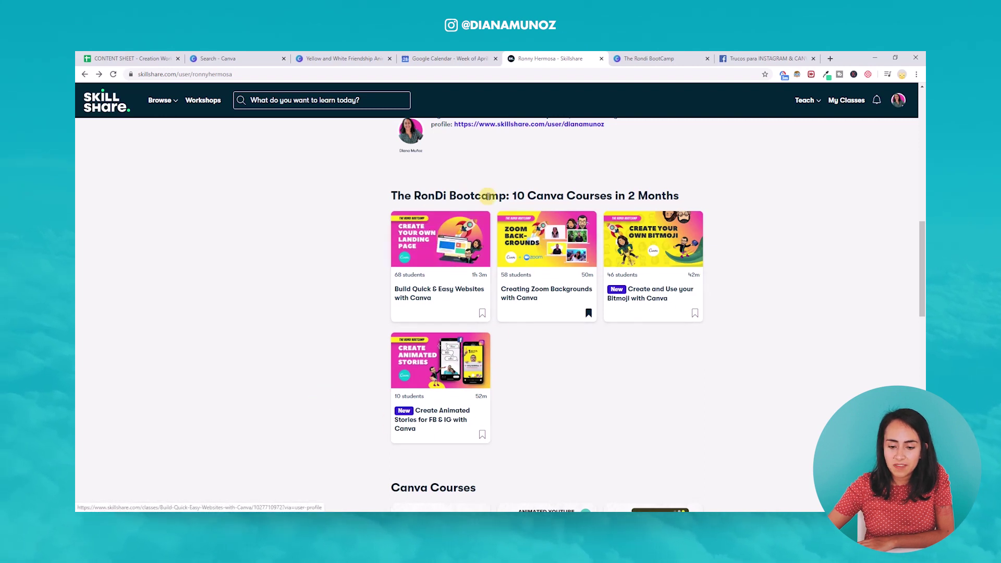
pyautogui.moveTo(506, 197); pyautogui.dragTo(703, 195)
pyautogui.click(734, 202)
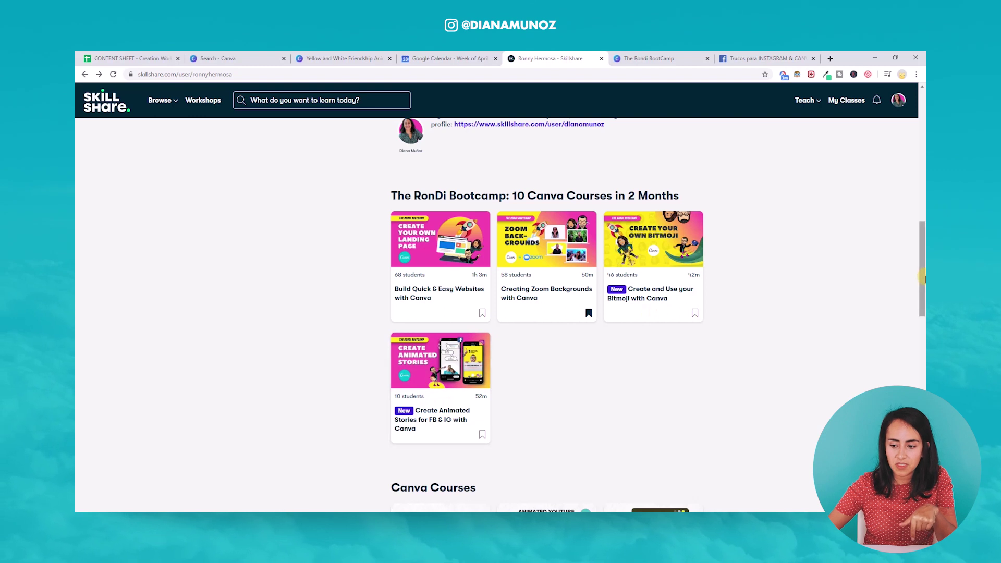
# Return to the design, copy "NEW COURSE" from the Notepad notes and replace the vertical "LET'S PARTY" text with it
pyautogui.scroll(-1, 246, 288)
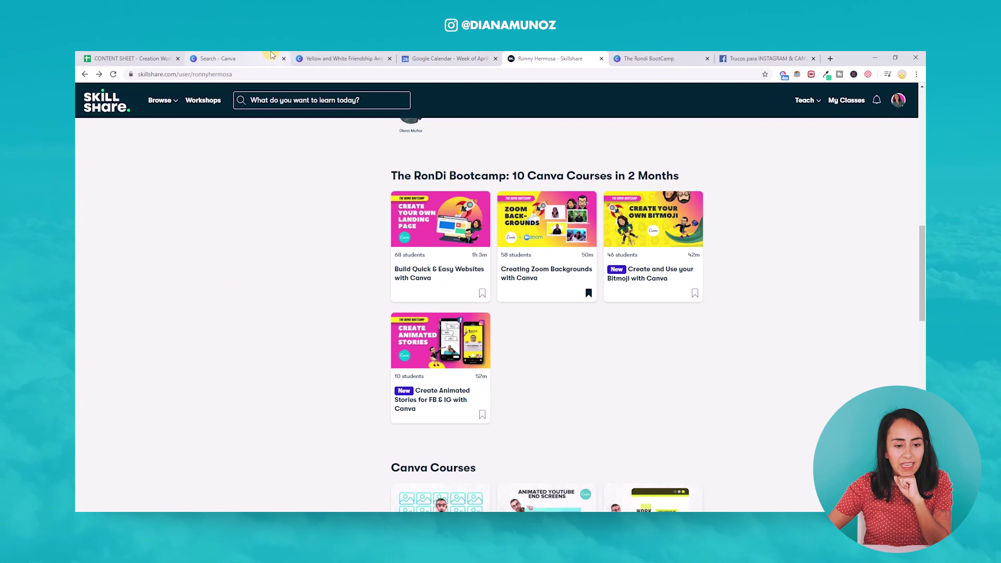
pyautogui.click(352, 58)
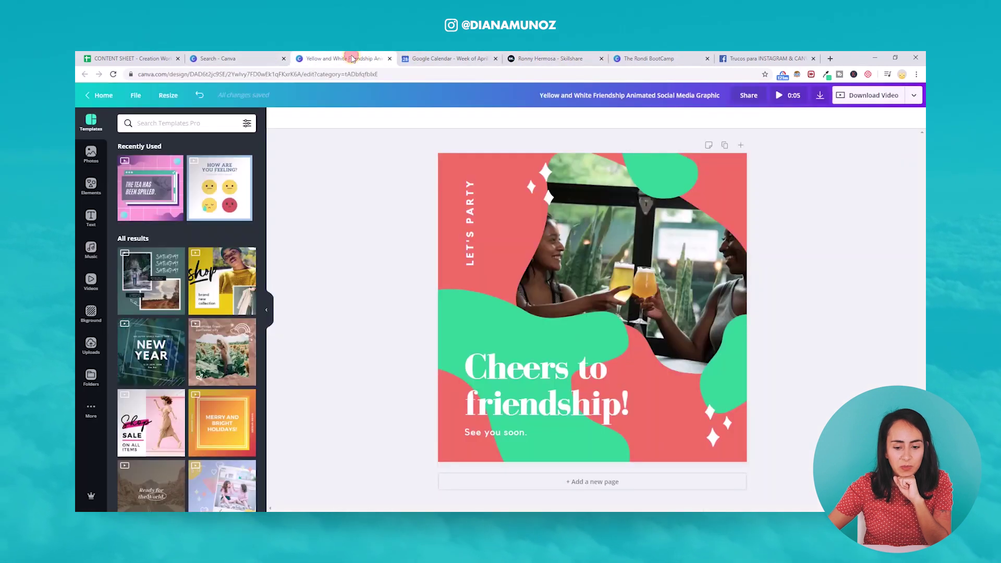
pyautogui.moveTo(380, 510)
pyautogui.click(404, 493)
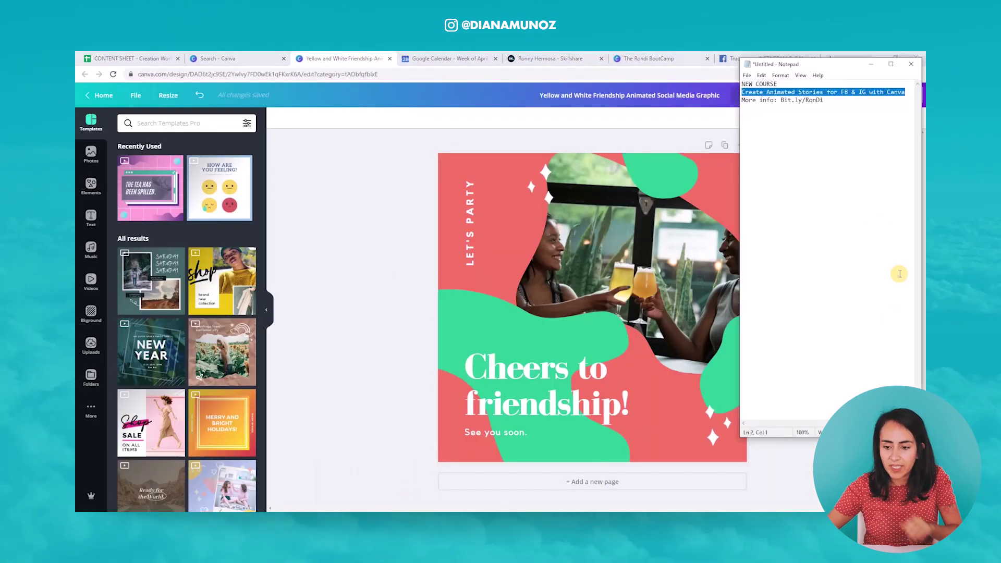
pyautogui.click(790, 84)
pyautogui.hotkey('shift', 'Home')
pyautogui.hotkey('ctrl', 'c')
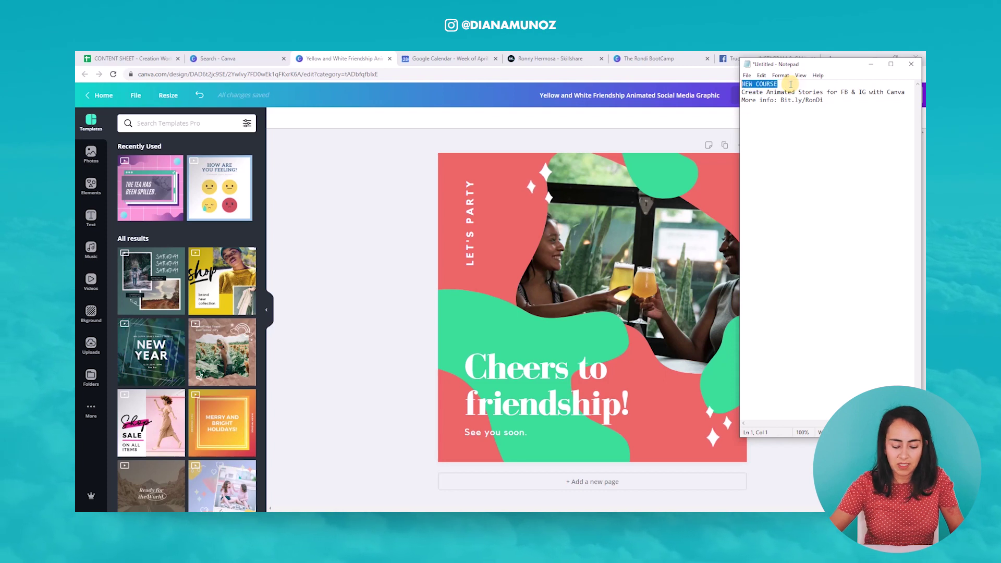
pyautogui.click(475, 230)
pyautogui.doubleClick(473, 230)
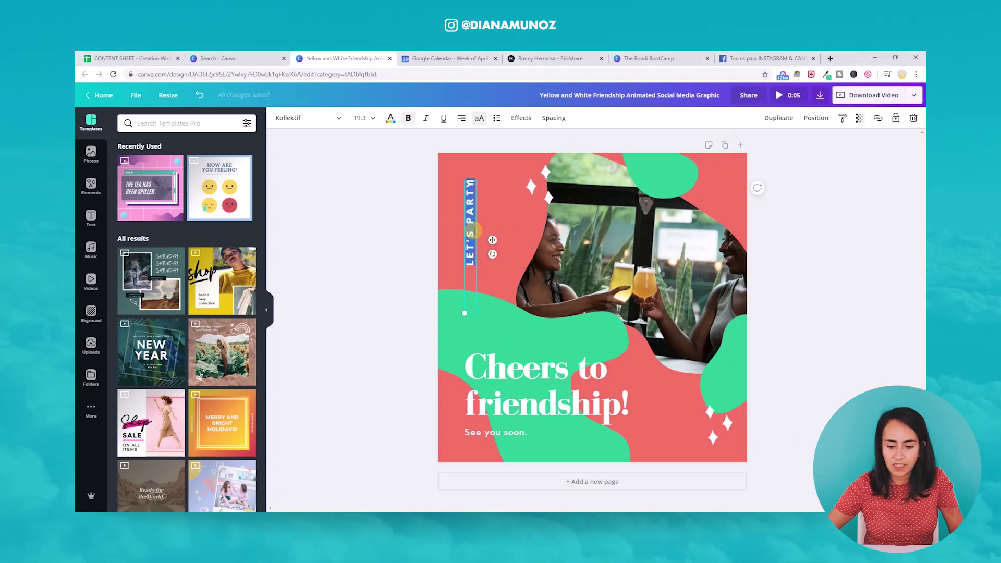
pyautogui.hotkey('ctrl', 'v')
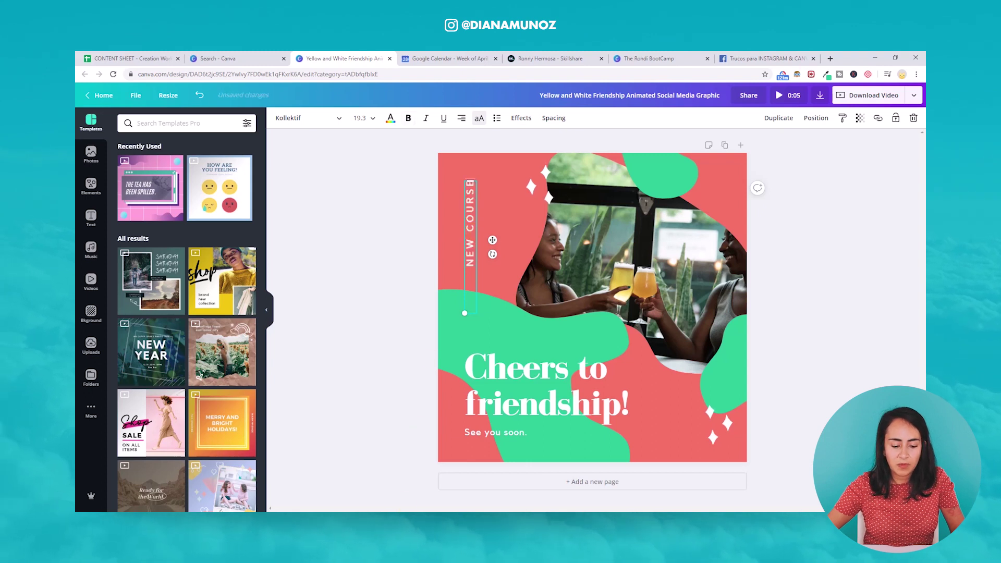
# Copy the course title from Notepad and replace the "Cheers to friendship!" heading with "Create Animated Stories for FB & IG with Canva"
pyautogui.click(391, 476)
pyautogui.click(816, 92)
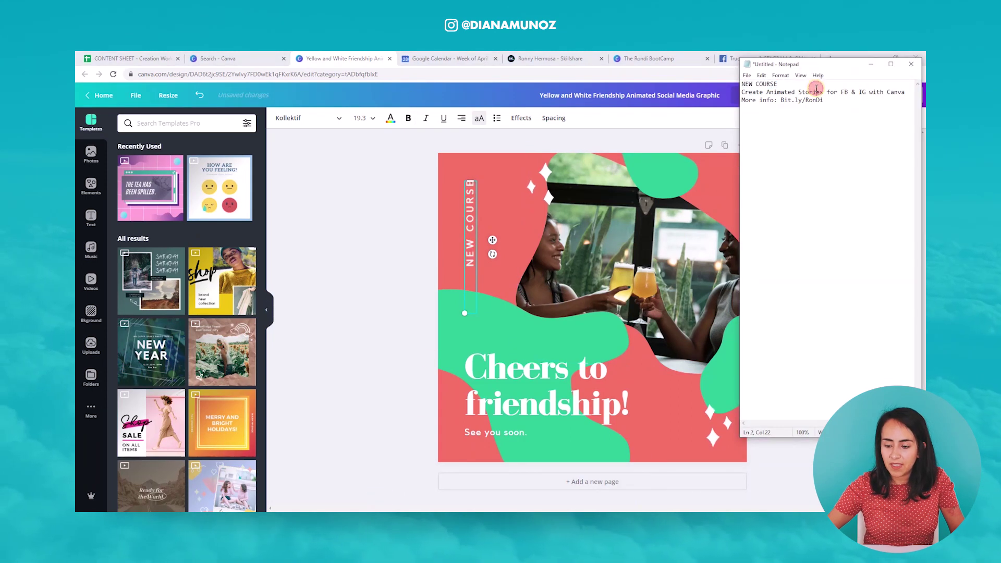
pyautogui.hotkey('shift', 'Home')
pyautogui.hotkey('ctrl', 'c')
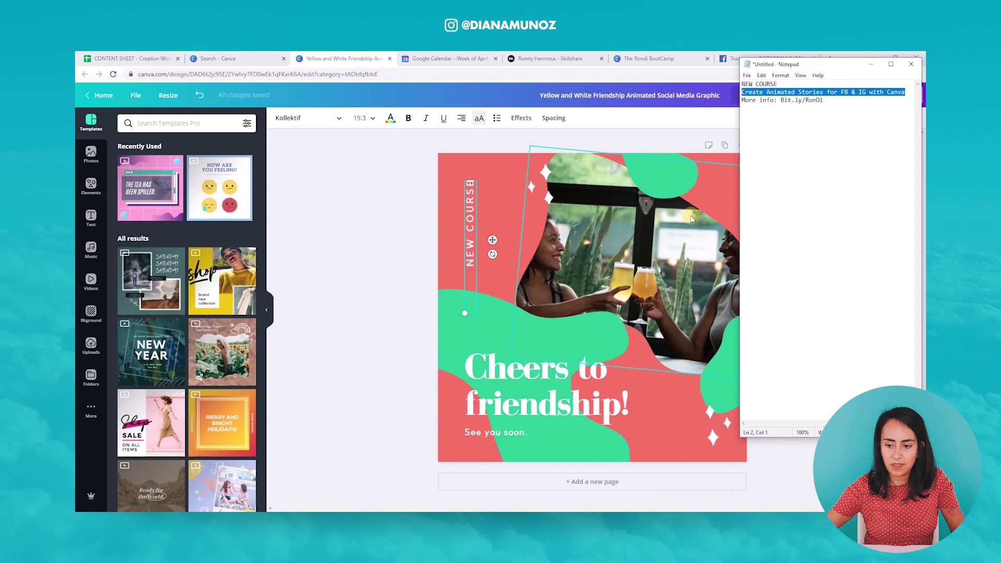
pyautogui.click(585, 375)
pyautogui.hotkey('ctrl', 'a')
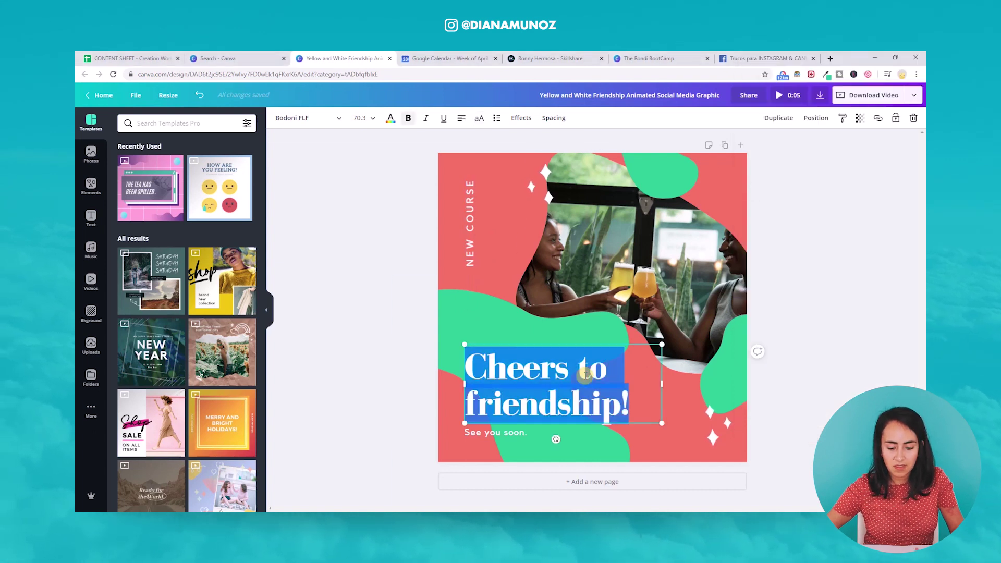
pyautogui.hotkey('ctrl', 'v')
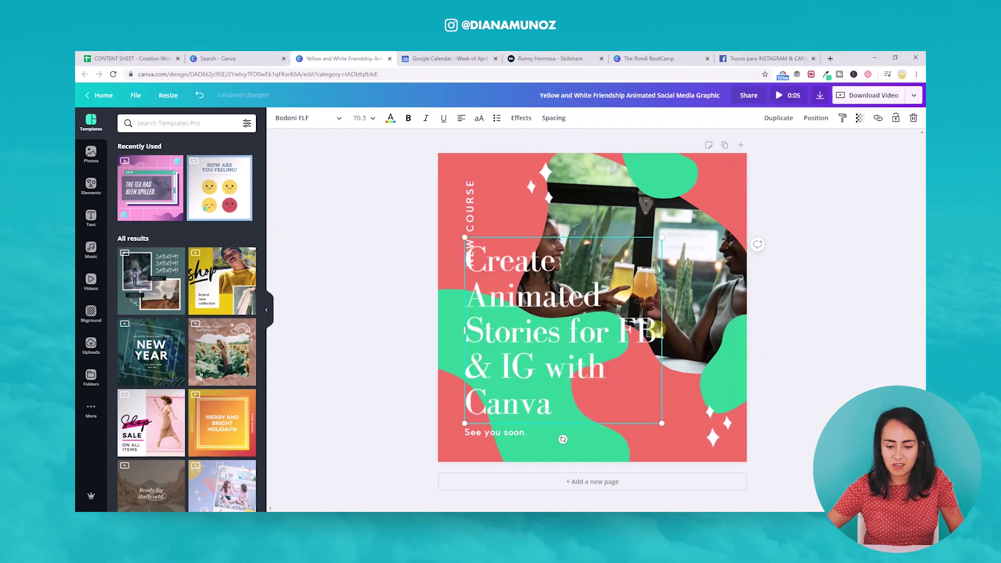
# Change the course title's font to the brand font Peace Sans and scale its text box down to about size 39.8
pyautogui.hotkey('ctrl', 'a')
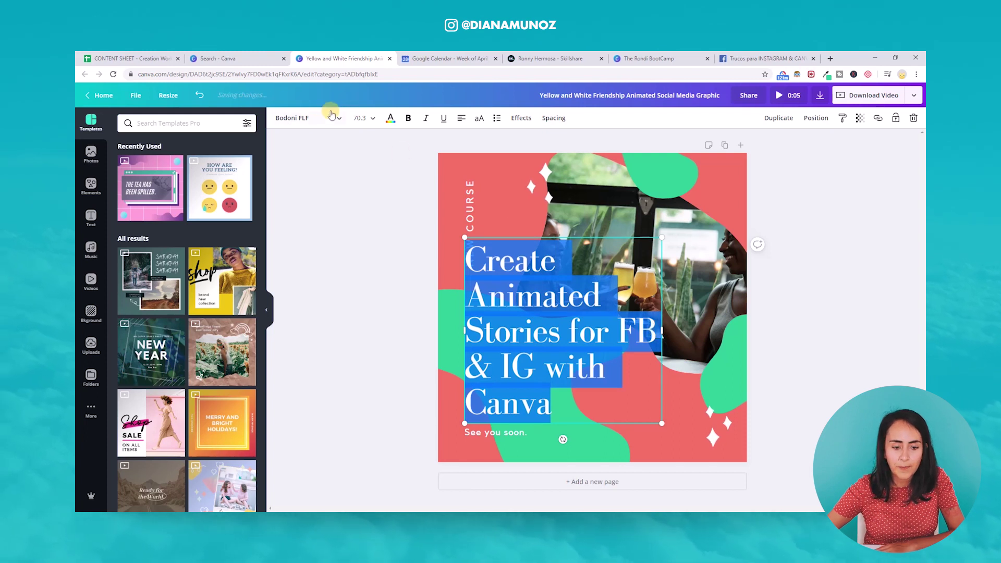
pyautogui.click(328, 118)
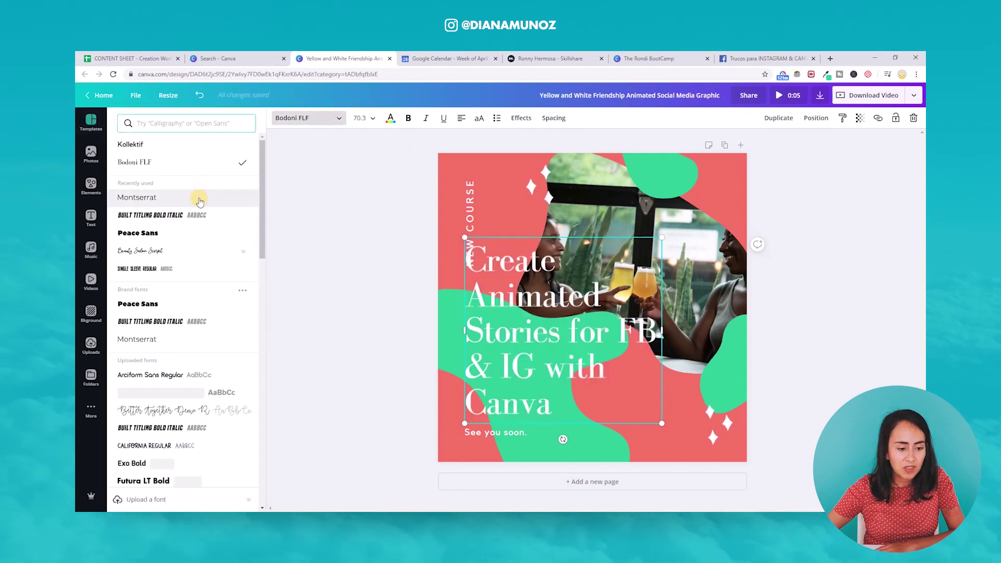
pyautogui.click(164, 301)
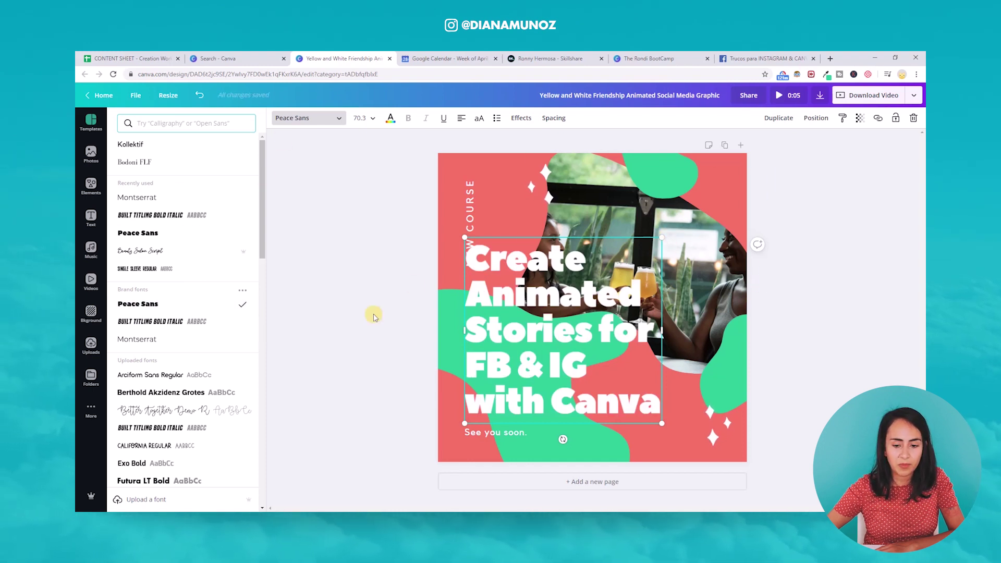
pyautogui.moveTo(667, 237); pyautogui.dragTo(573, 313)
pyautogui.moveTo(574, 366)
pyautogui.mouseDown()
pyautogui.moveTo(663, 369)
pyautogui.moveTo(589, 370)
pyautogui.mouseUp()
# Copy the info line from Notepad and replace "See you soon." with "More info: Bit.ly/RonDi"
pyautogui.hotkey('alt', 'Tab')
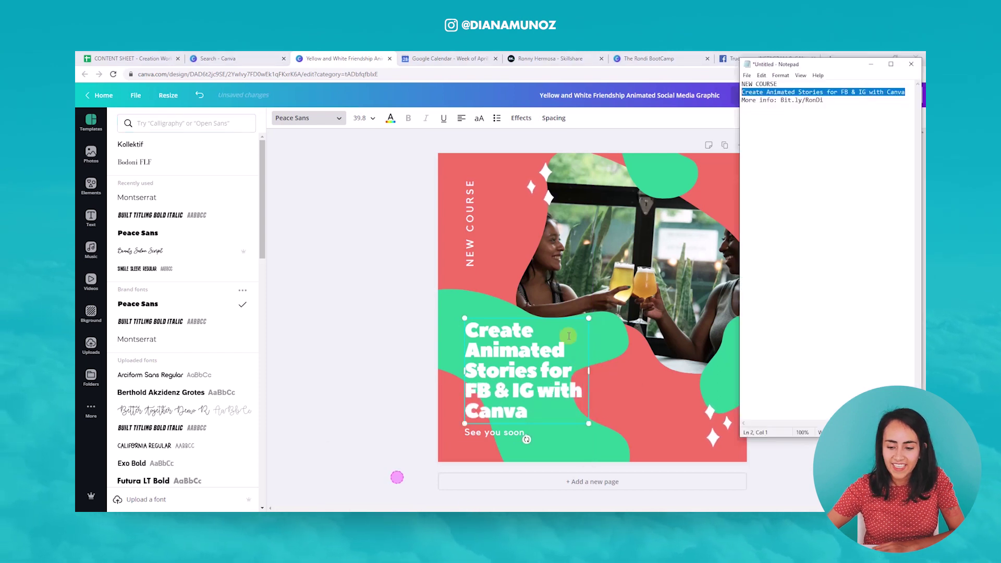
pyautogui.hotkey('shift', 'Home')
pyautogui.hotkey('ctrl', 'c')
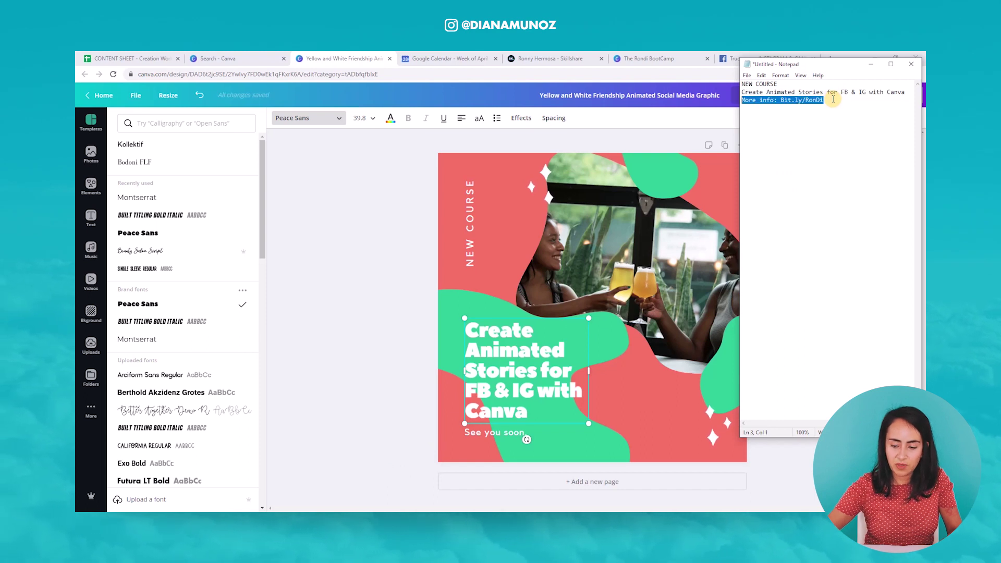
pyautogui.click(384, 393)
pyautogui.click(507, 438)
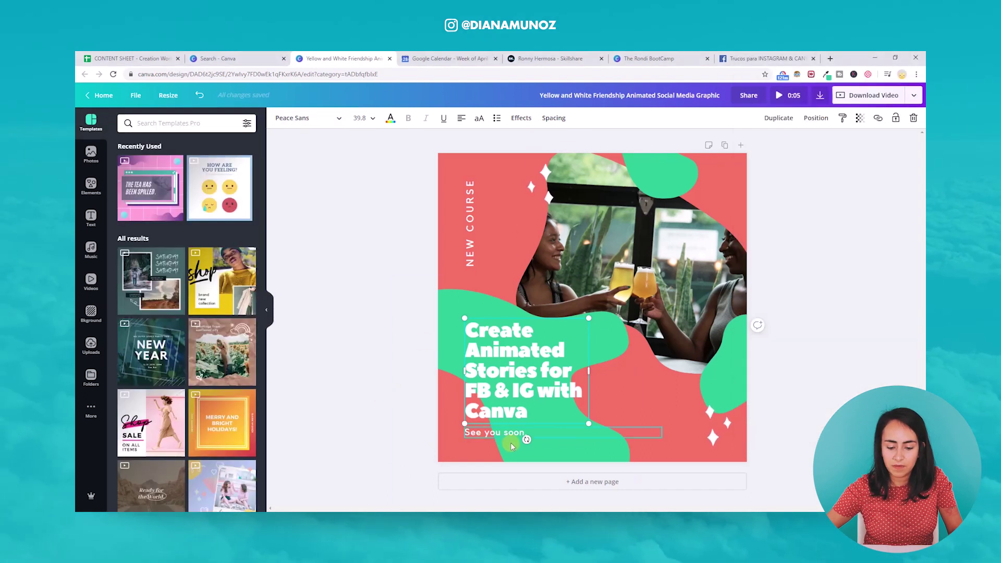
pyautogui.hotkey('ctrl', 'v')
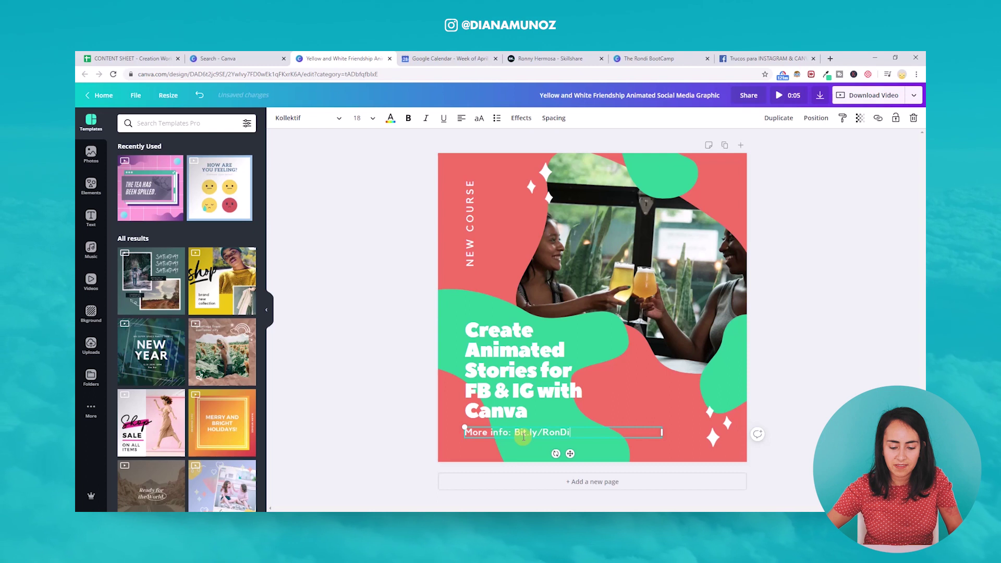
# Set the vertical "NEW COURSE" label in the brand font Built Titling and reduce its letter spacing to about 136
pyautogui.click(472, 206)
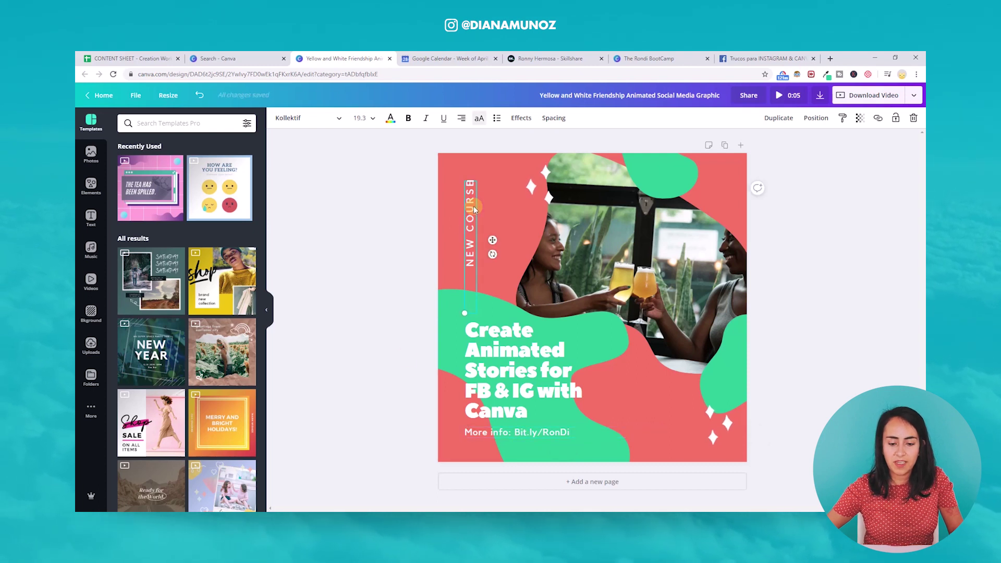
pyautogui.click(313, 118)
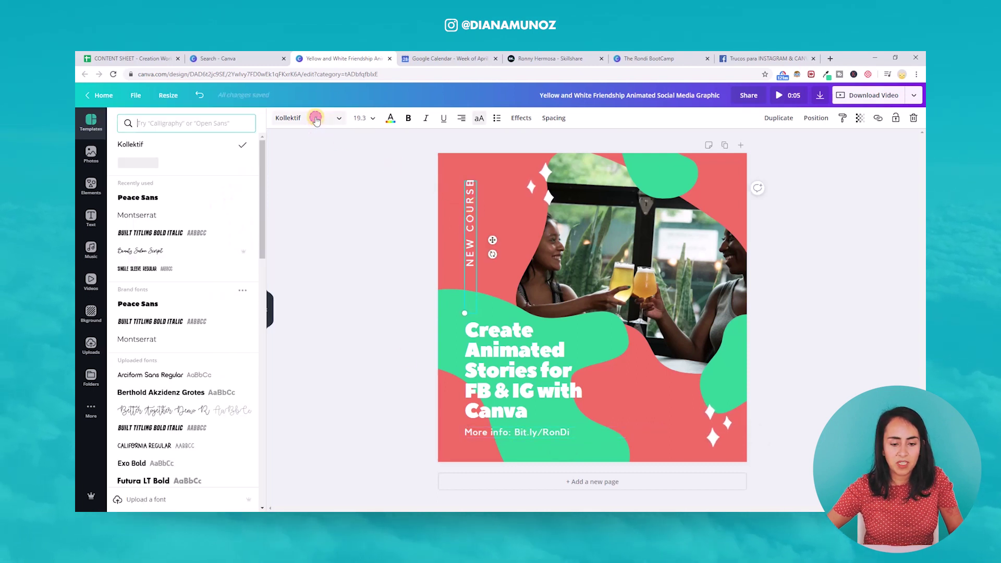
pyautogui.click(189, 321)
pyautogui.click(556, 120)
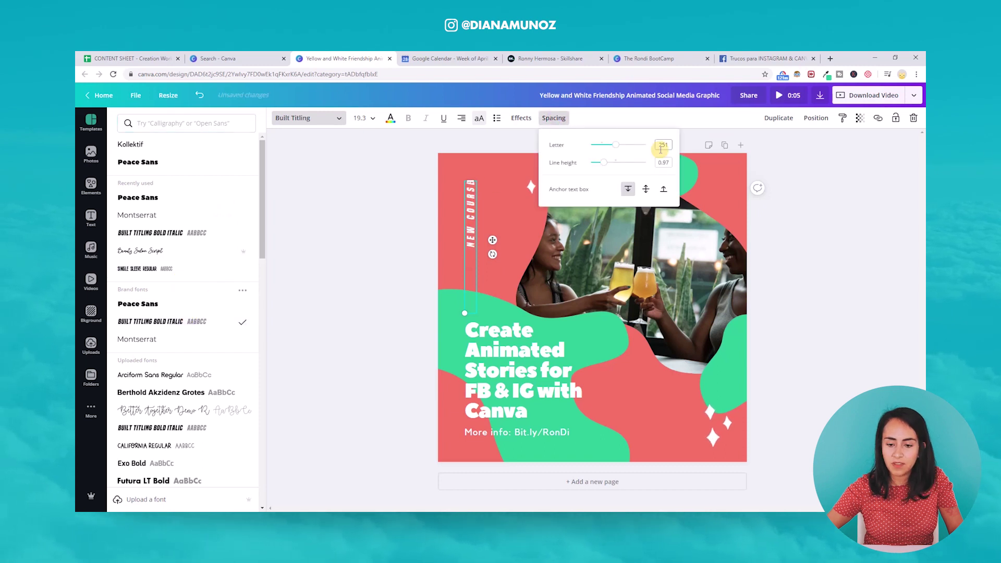
pyautogui.moveTo(625, 151); pyautogui.dragTo(609, 152)
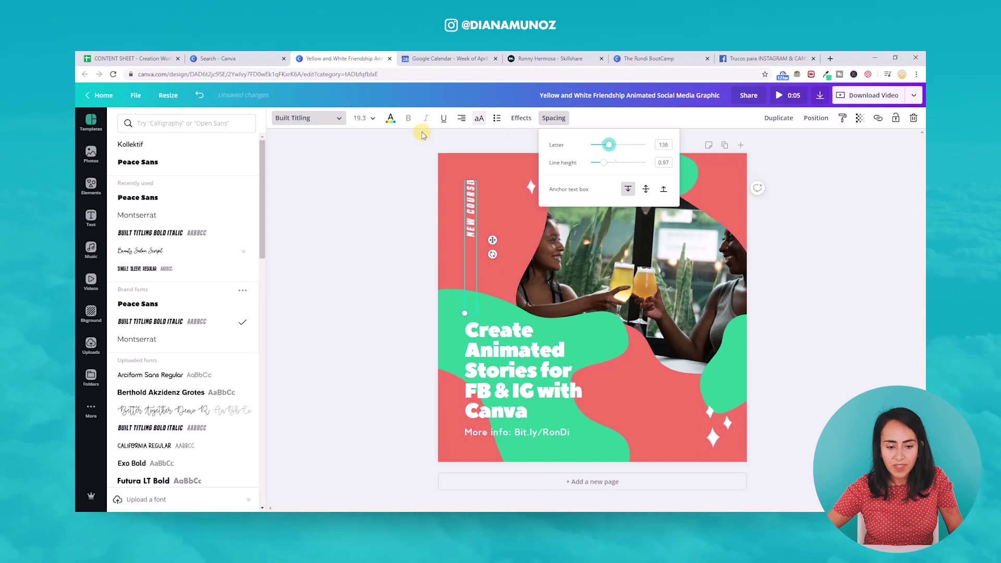
# Set the font size of the vertical "NEW COURSE" label to 24
pyautogui.click(364, 118)
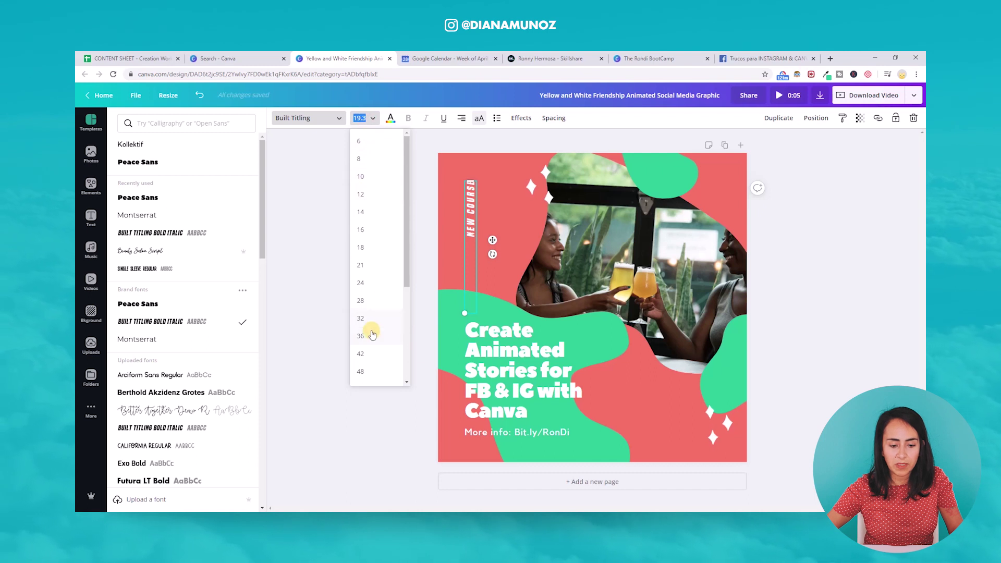
pyautogui.click(366, 300)
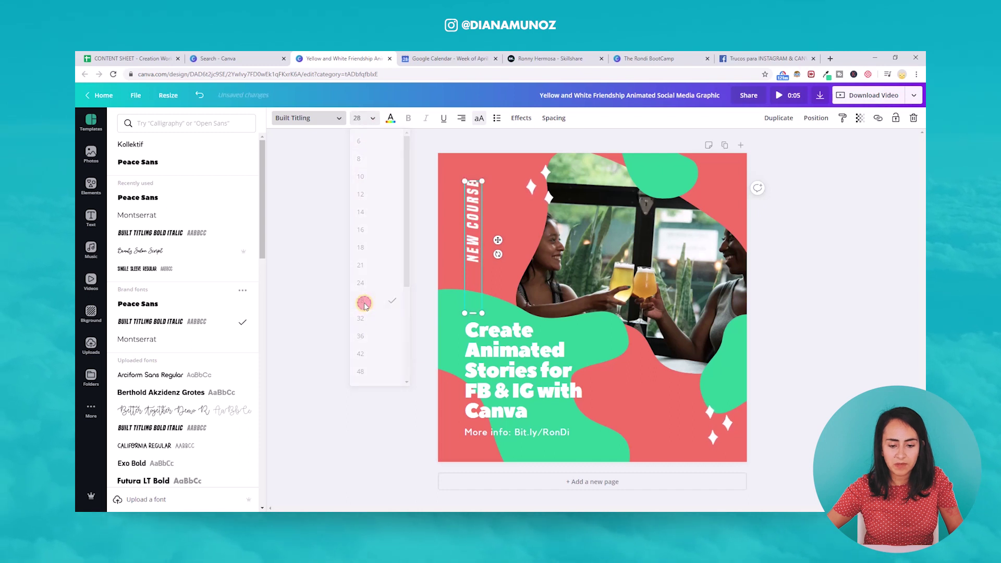
pyautogui.click(368, 119)
pyautogui.click(371, 243)
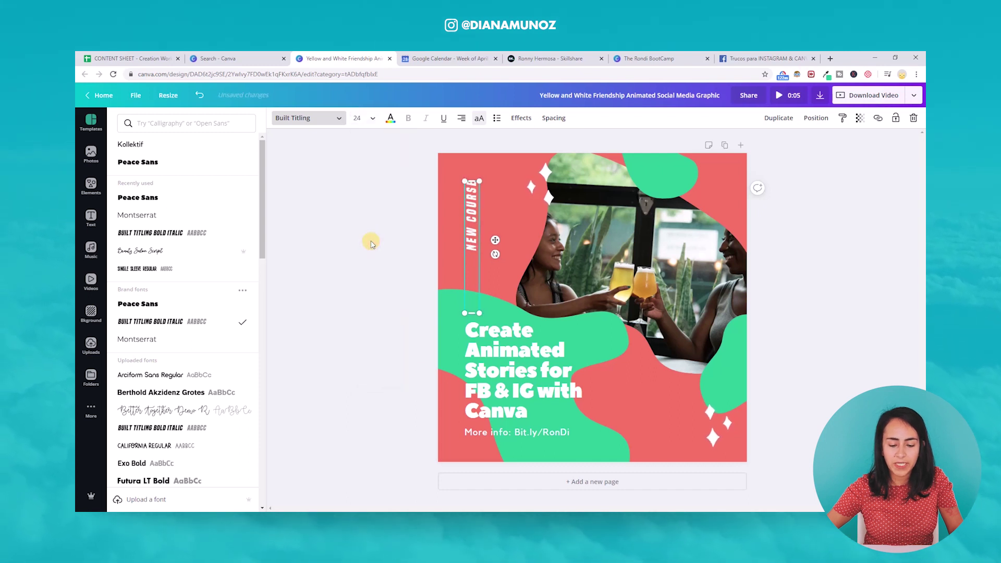
# Change the font of the "More info: Bit.ly/RonDi" line to the brand font Montserrat
pyautogui.click(487, 433)
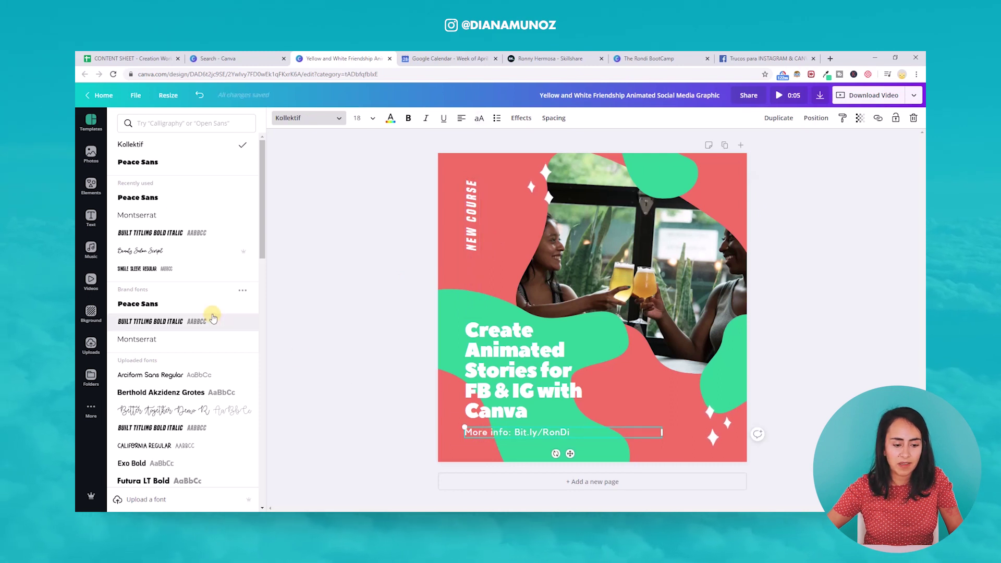
pyautogui.click(151, 339)
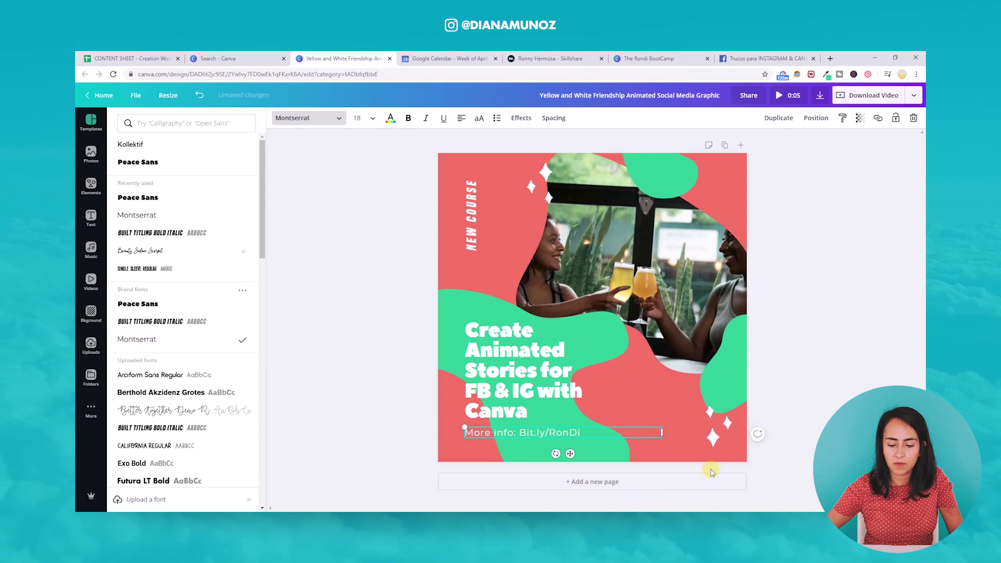
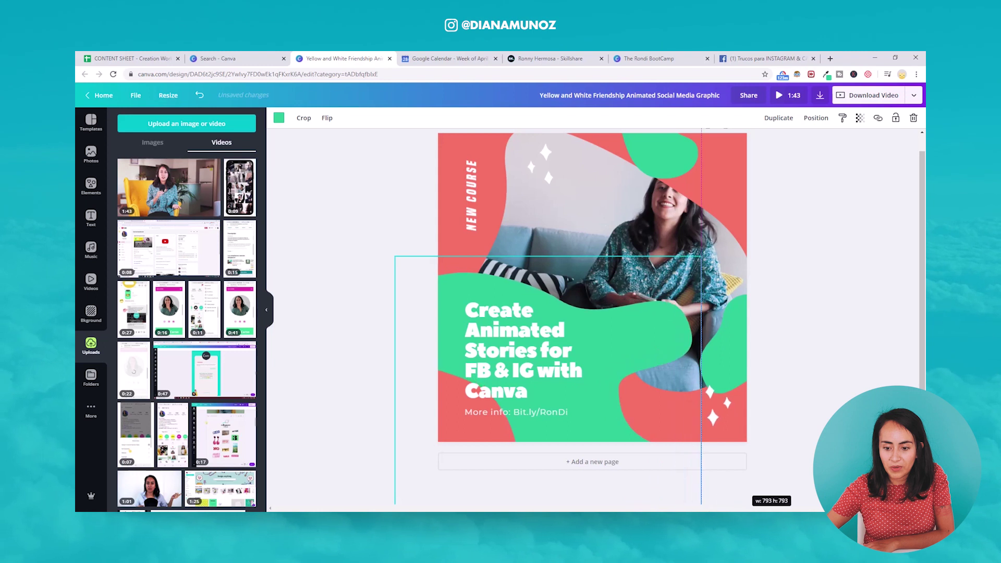
# Shift the large green blob behind the course title, then shrink the title text and widen its box to fit four lines
pyautogui.moveTo(659, 335); pyautogui.dragTo(613, 344)
pyautogui.click(574, 357)
pyautogui.moveTo(591, 377); pyautogui.dragTo(614, 377)
pyautogui.moveTo(609, 321); pyautogui.dragTo(588, 335)
pyautogui.moveTo(590, 376); pyautogui.dragTo(615, 377)
# Move the large green blob lower to uncover more of the video, and slightly shrink the video frame from its lower corner
pyautogui.click(637, 325)
pyautogui.moveTo(637, 326); pyautogui.dragTo(634, 354)
pyautogui.click(565, 332)
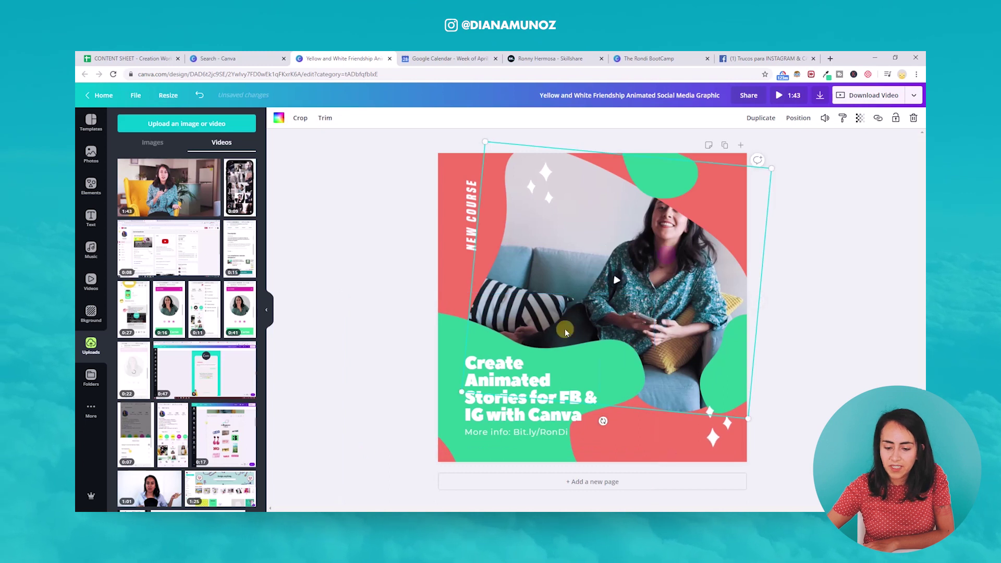
pyautogui.moveTo(462, 392)
pyautogui.mouseDown()
pyautogui.moveTo(455, 398)
pyautogui.moveTo(467, 390)
pyautogui.mouseUp()
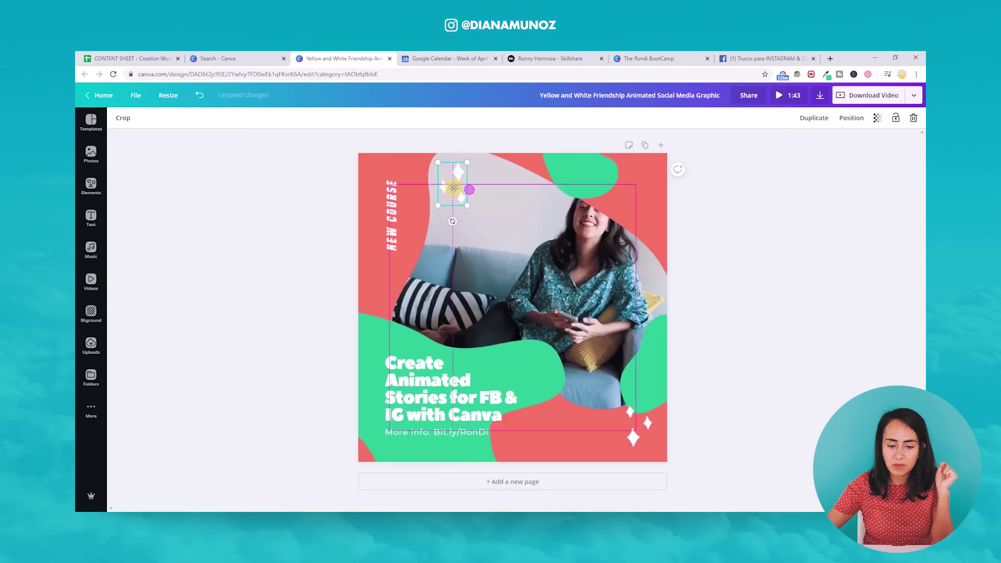
# Move the upper sparkles onto the video's upper edge near "NEW COURSE" and the lower sparkles inward below the video
pyautogui.moveTo(453, 188); pyautogui.dragTo(429, 183)
pyautogui.moveTo(639, 433); pyautogui.dragTo(597, 429)
pyautogui.click(775, 359)
# Rename the design as "Social Media Post"
pyautogui.click(676, 88)
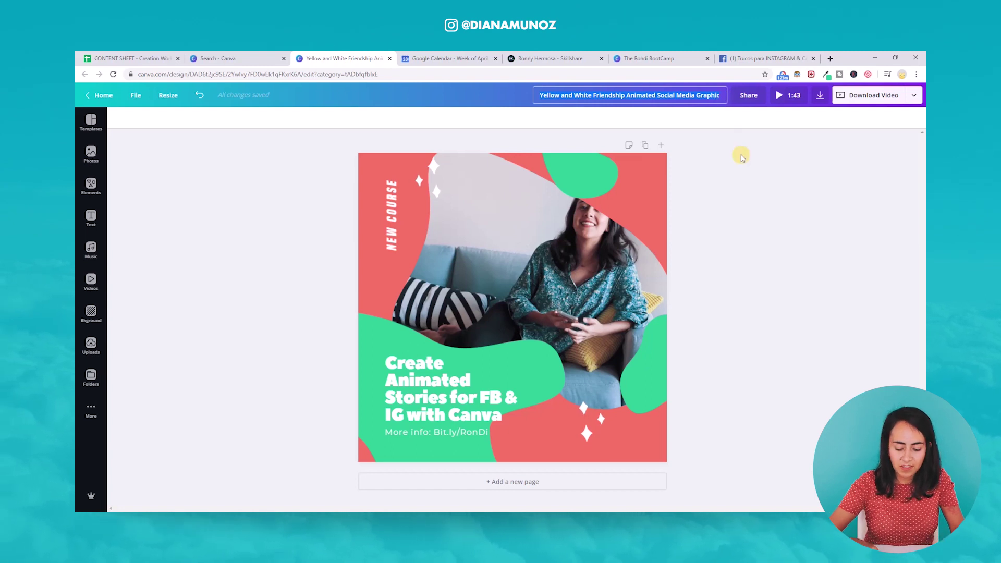
pyautogui.write('Social Media Po')
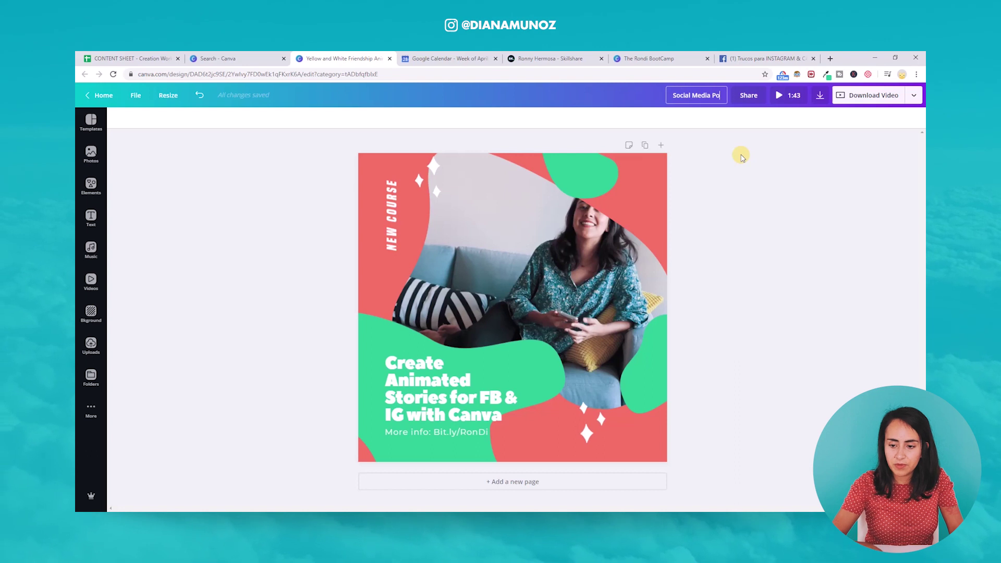
pyautogui.write('st')
pyautogui.press('Return')
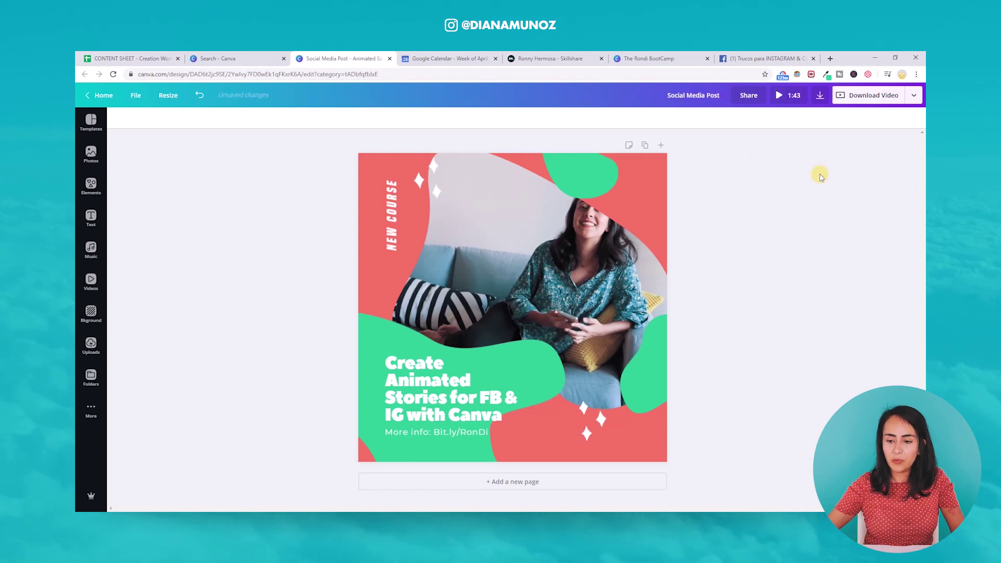
# Download the design as an MP4 video, save it as "EN Social Media Post" on the Desktop, and dismiss the publishing confirmation
pyautogui.click(821, 103)
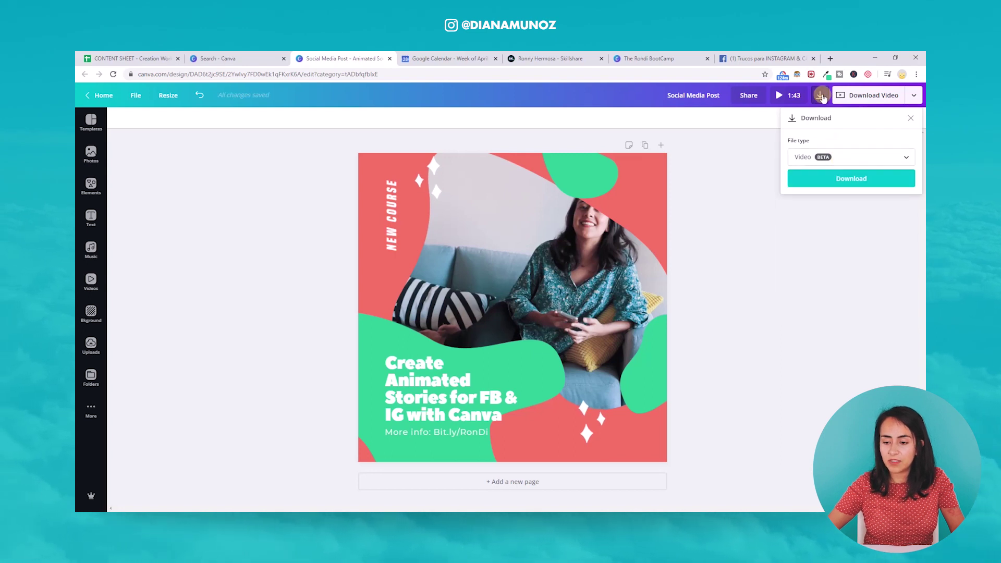
pyautogui.click(809, 154)
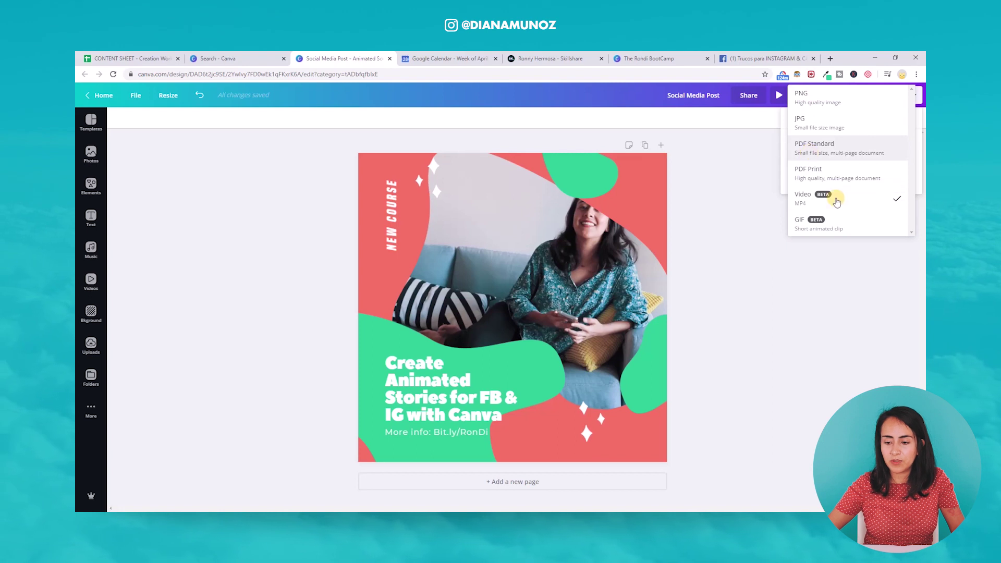
pyautogui.click(851, 195)
pyautogui.click(853, 179)
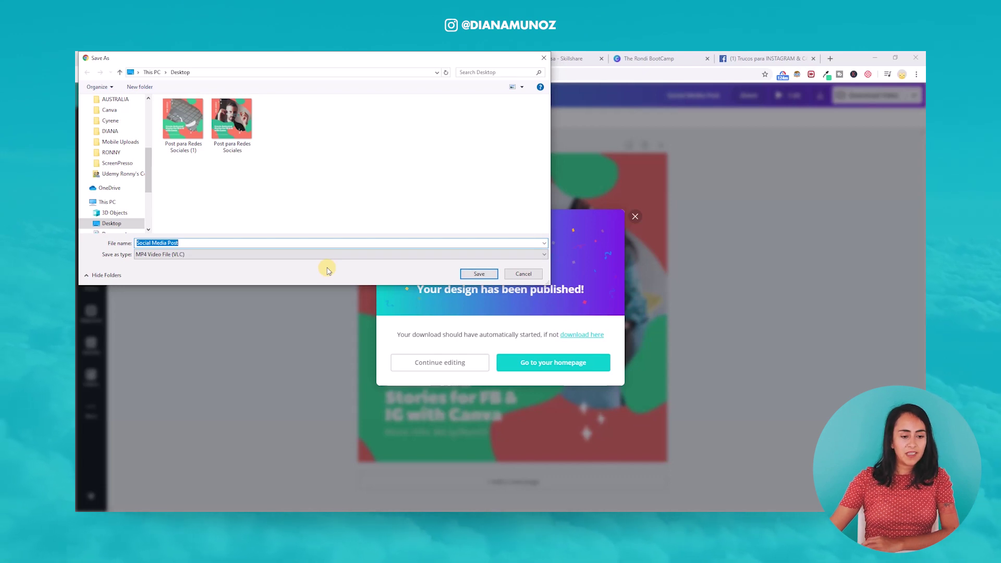
pyautogui.press('Home')
pyautogui.write('EN')
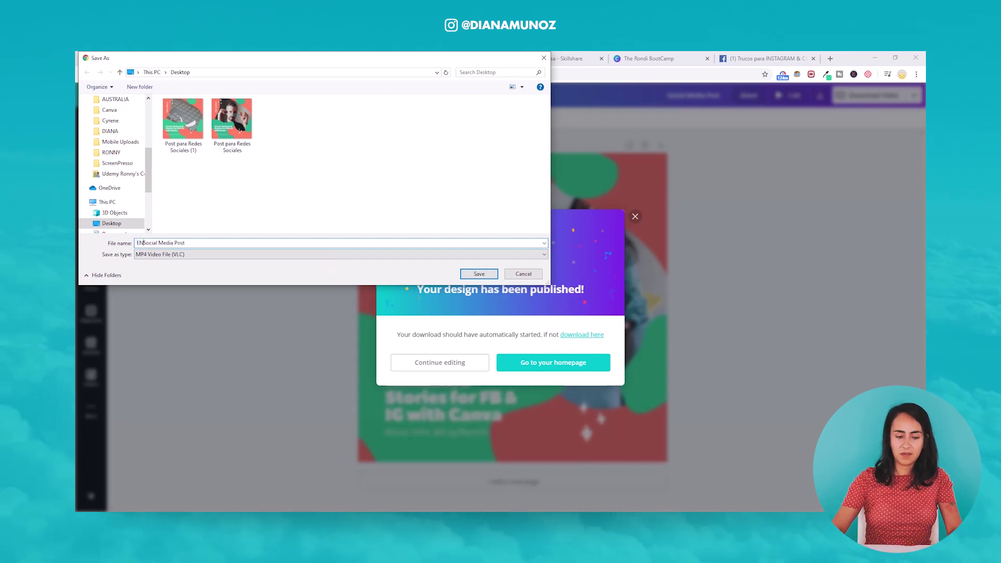
pyautogui.click(480, 275)
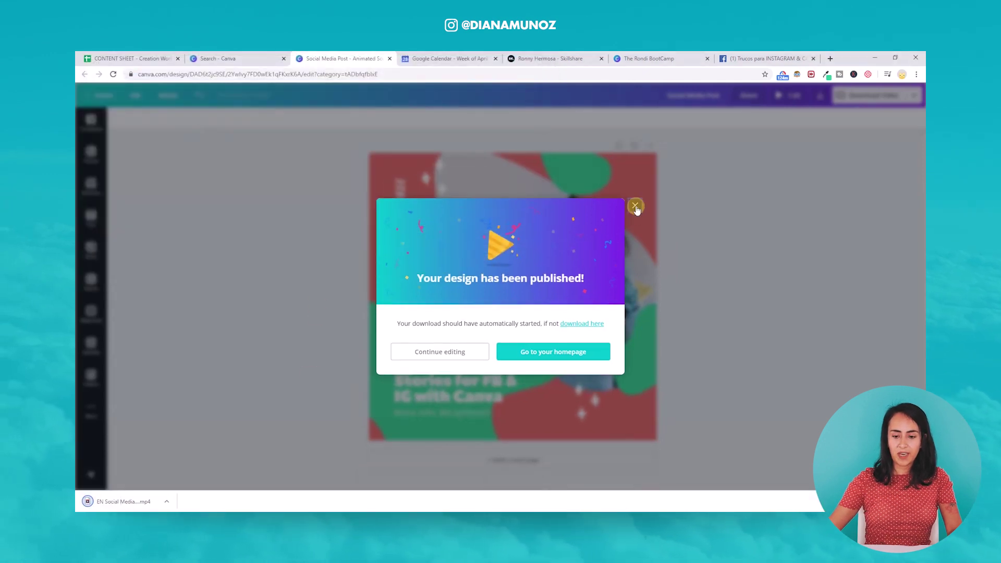
pyautogui.click(636, 214)
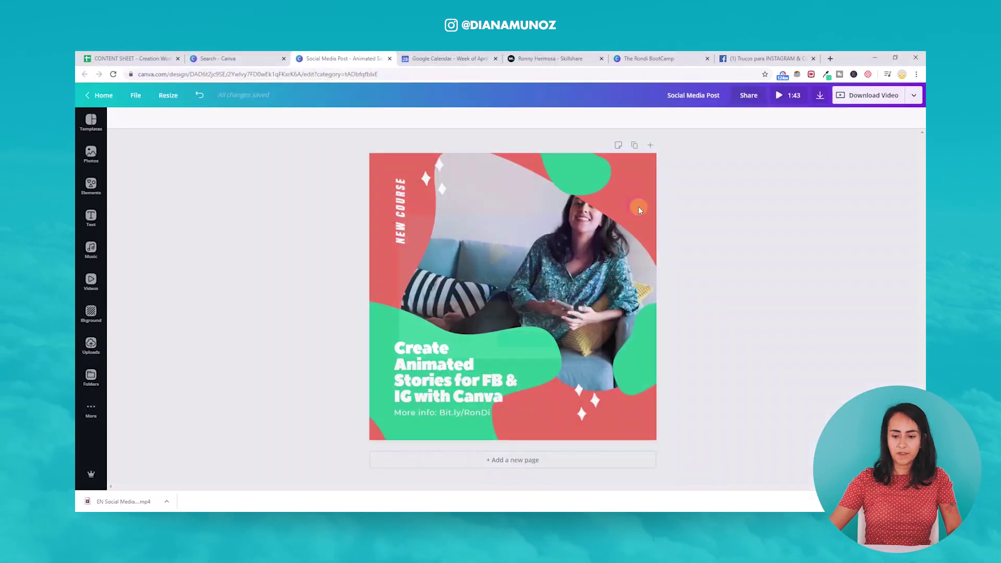
# Play the downloaded video to check how it looks, and close the player
pyautogui.click(123, 502)
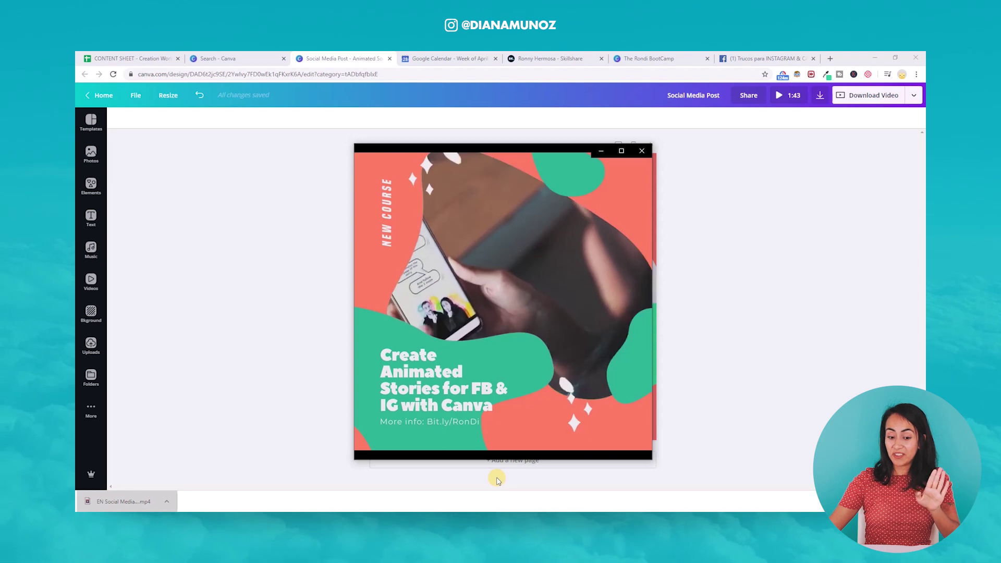
pyautogui.moveTo(501, 442)
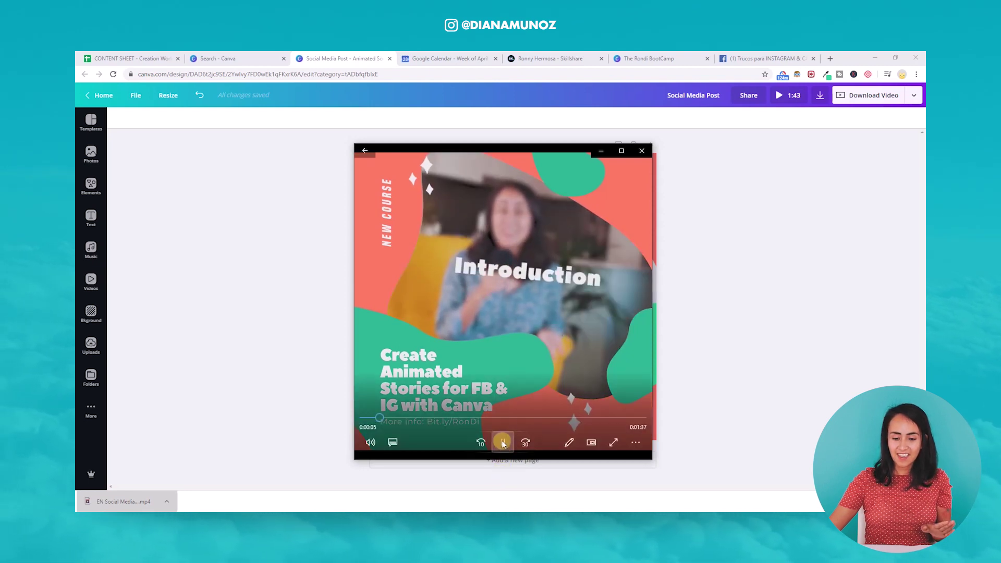
pyautogui.click(643, 155)
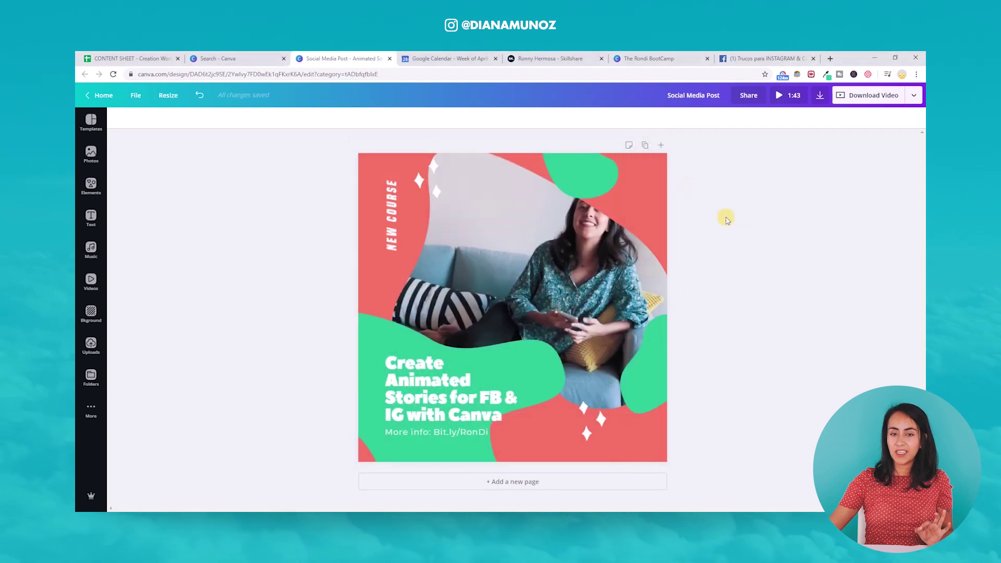
# Select the page's red background instead of the green blob and open its animation options
pyautogui.click(378, 159)
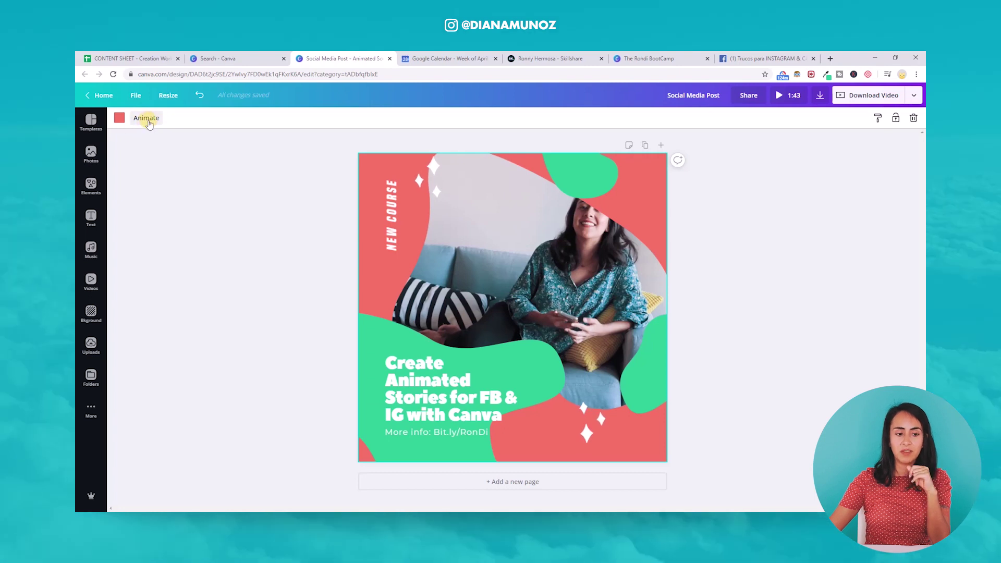
pyautogui.click(228, 154)
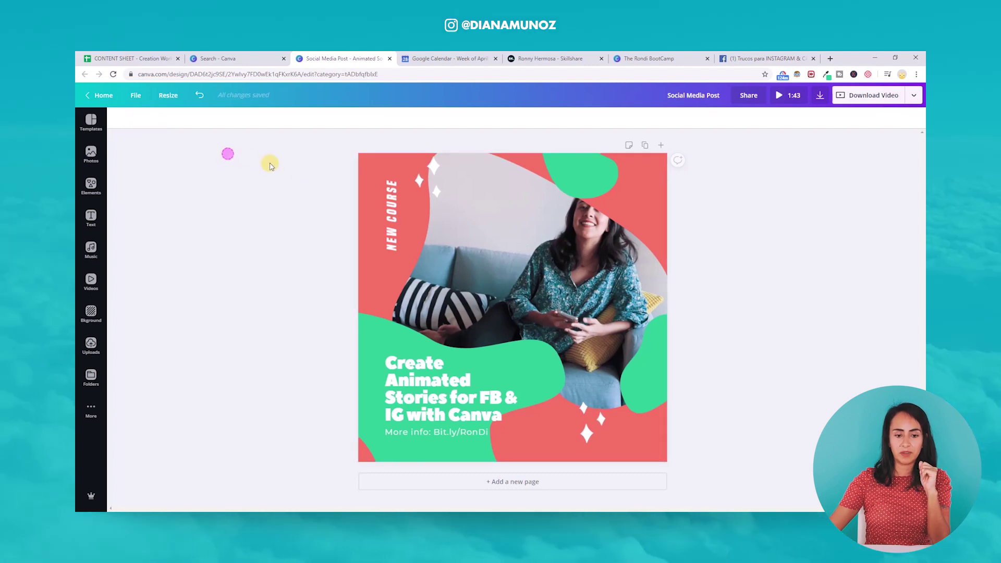
pyautogui.click(374, 165)
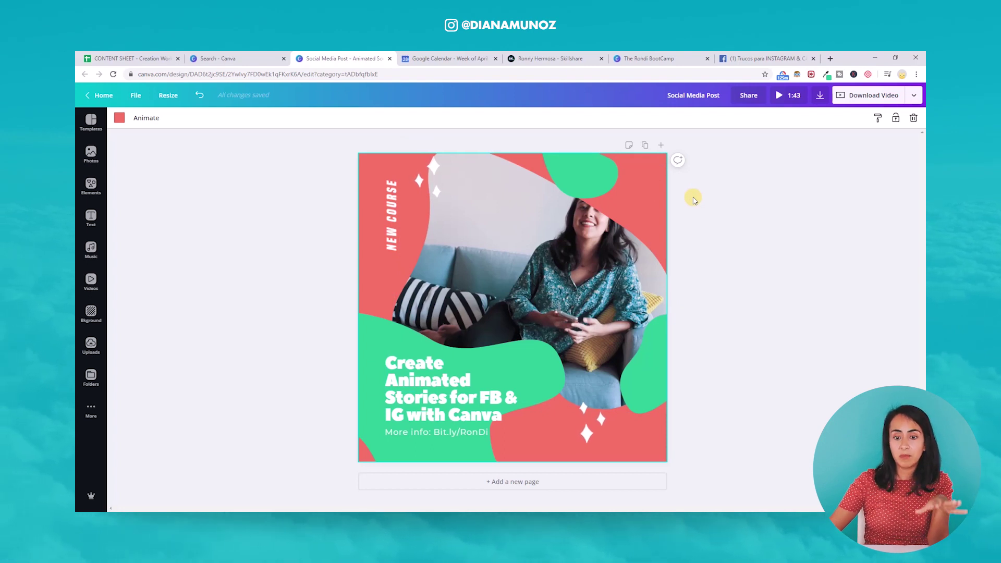
pyautogui.click(574, 172)
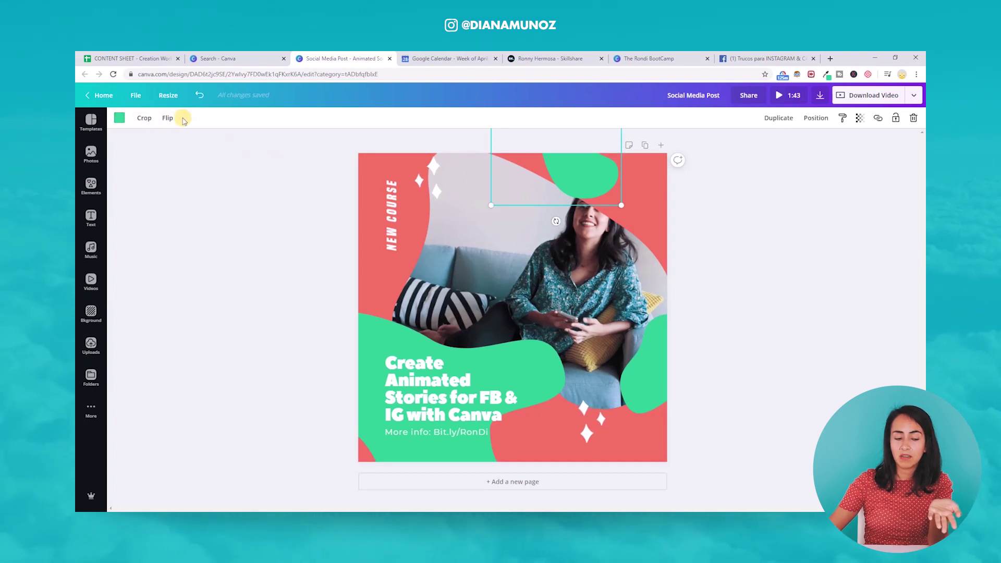
pyautogui.click(363, 164)
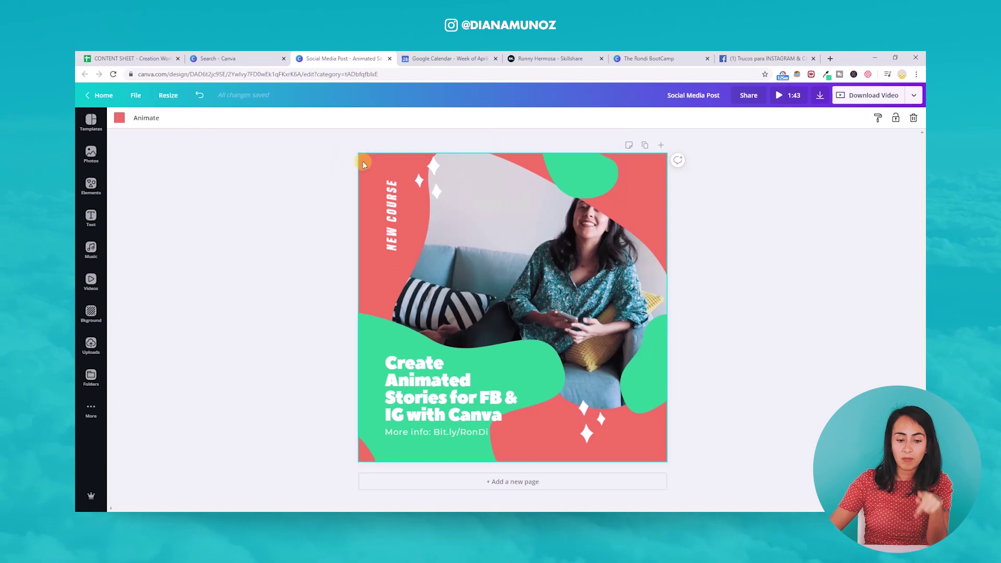
pyautogui.click(144, 121)
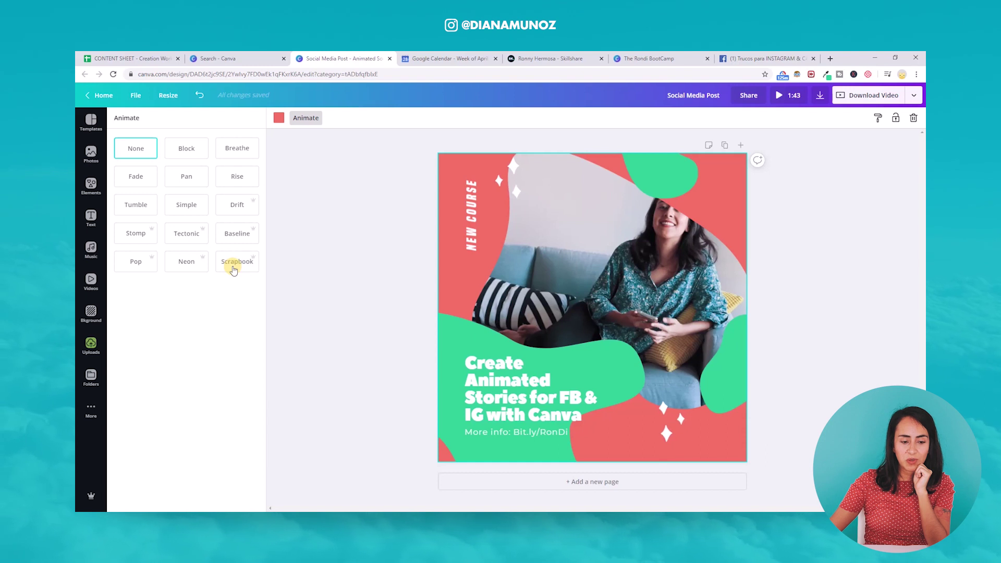
# Switch to the Facebook group page and replay the opening of the welcome video as an animation example
pyautogui.click(766, 56)
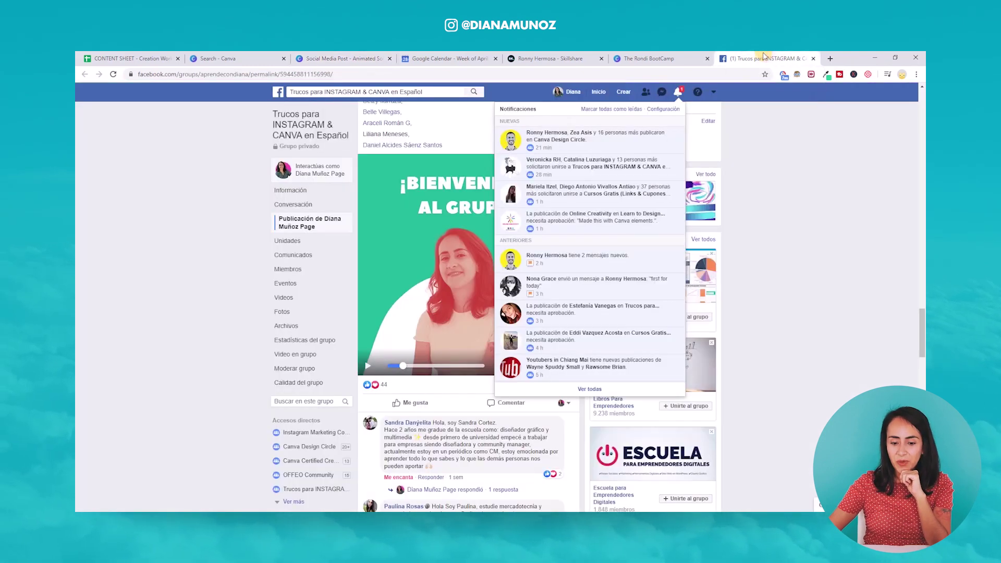
pyautogui.click(800, 215)
pyautogui.moveTo(405, 373); pyautogui.dragTo(387, 367)
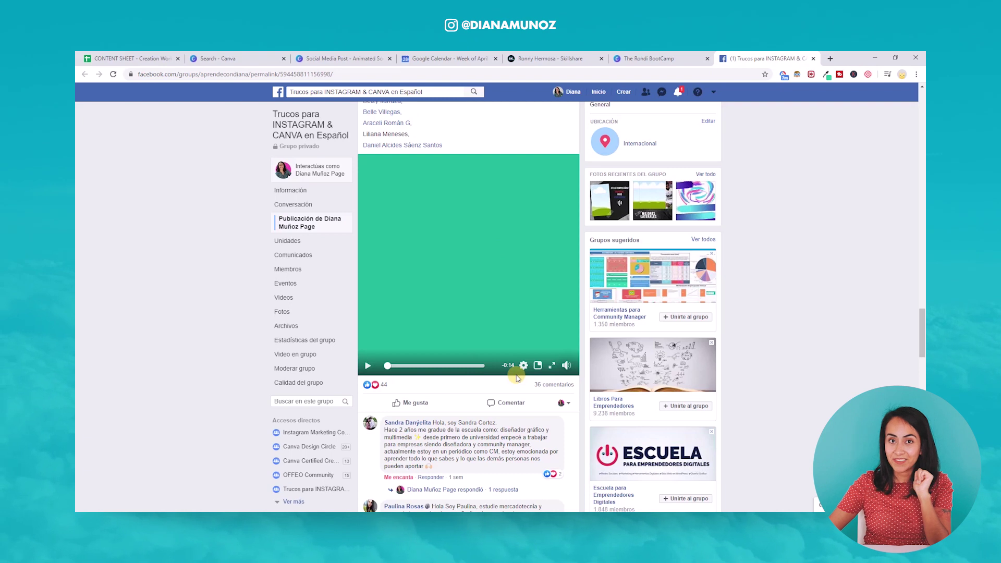
pyautogui.click(368, 368)
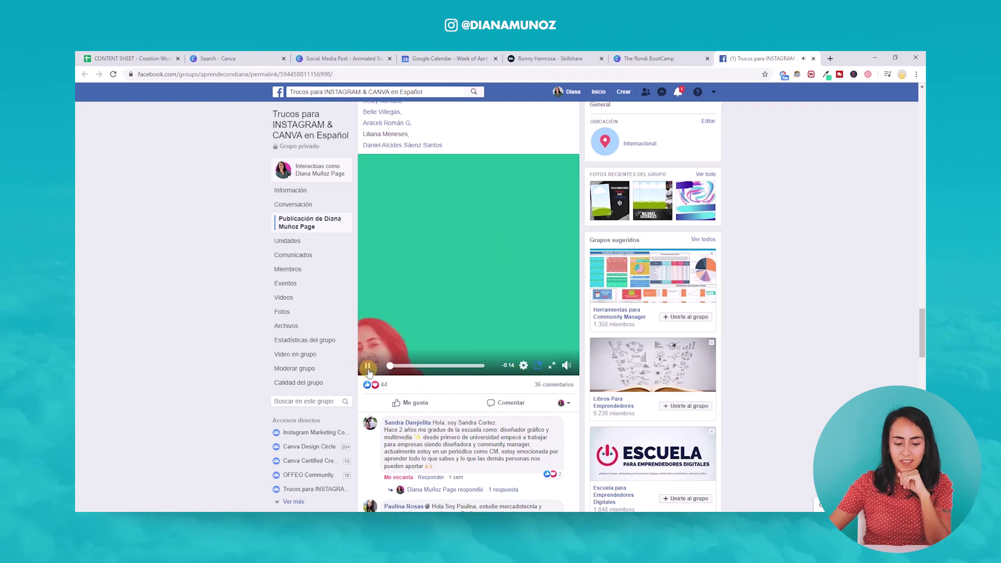
pyautogui.click(368, 370)
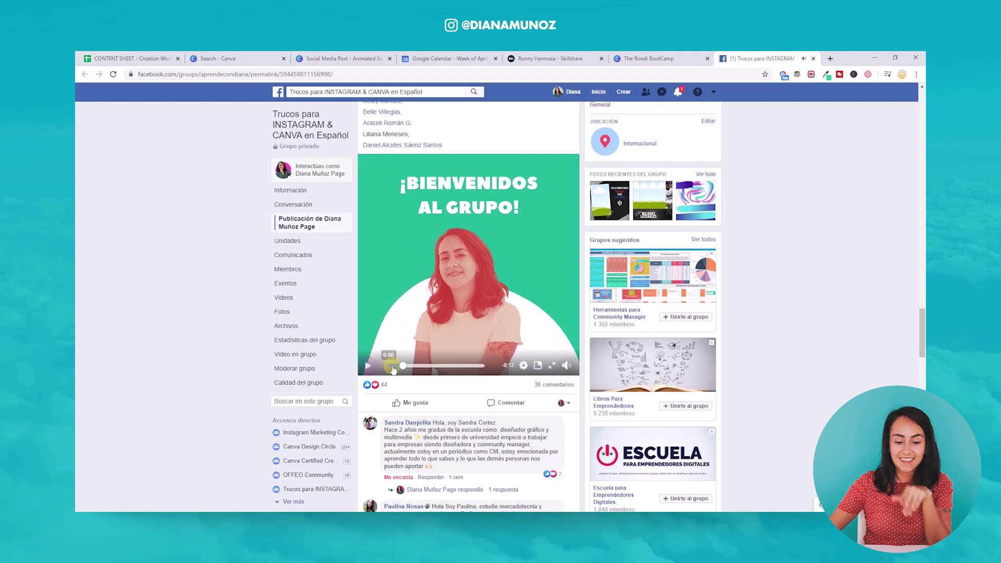
pyautogui.moveTo(398, 369); pyautogui.dragTo(391, 367)
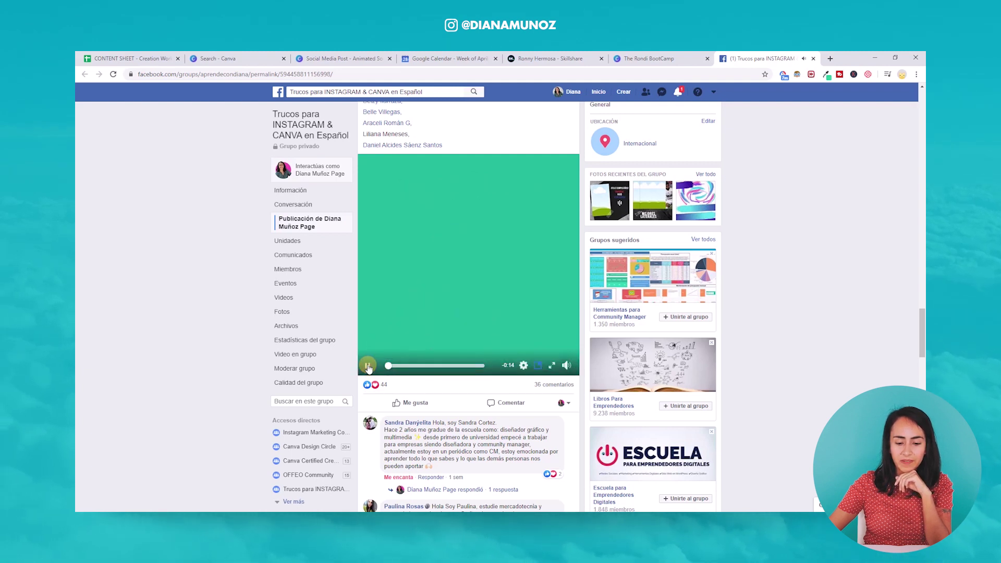
pyautogui.click(368, 369)
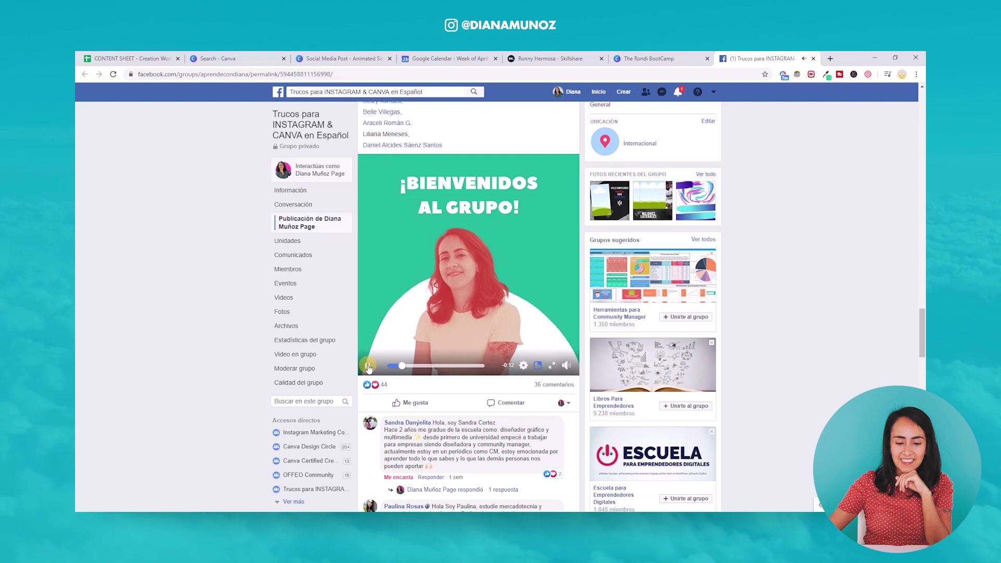
# Return to the Canva design, compare the Tumble and Scrapbook animations, and apply Tumble to the page
pyautogui.click(320, 57)
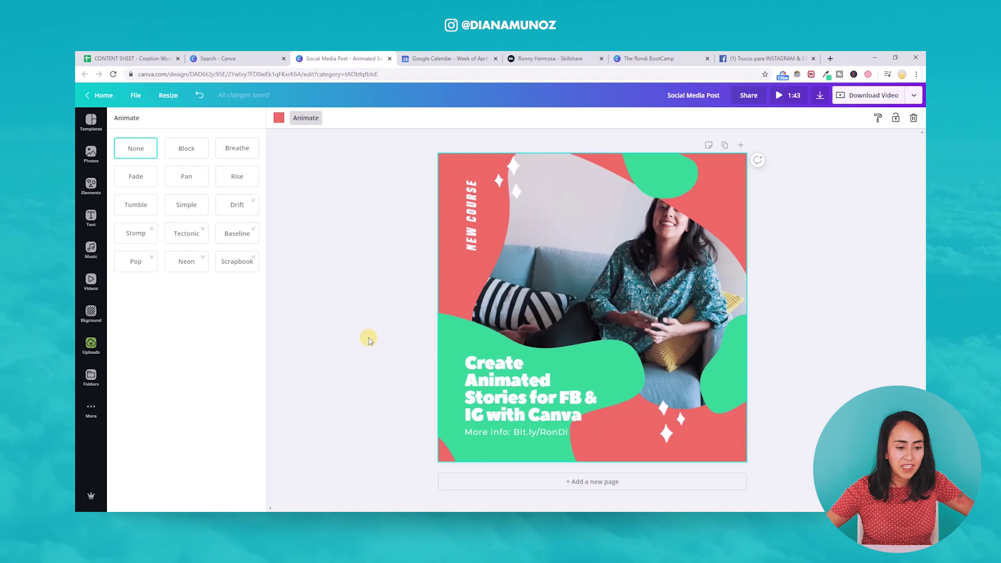
pyautogui.click(133, 205)
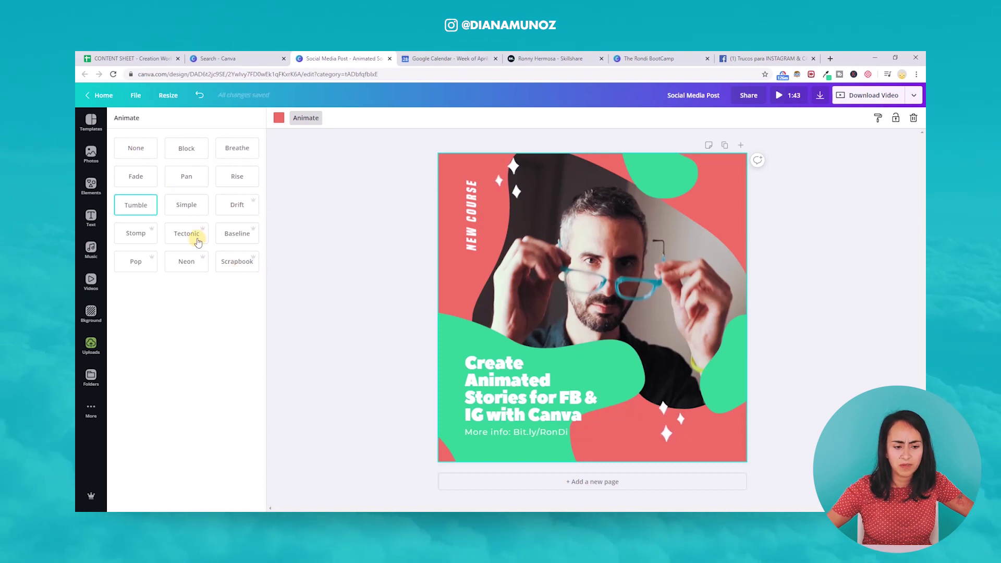
pyautogui.click(234, 262)
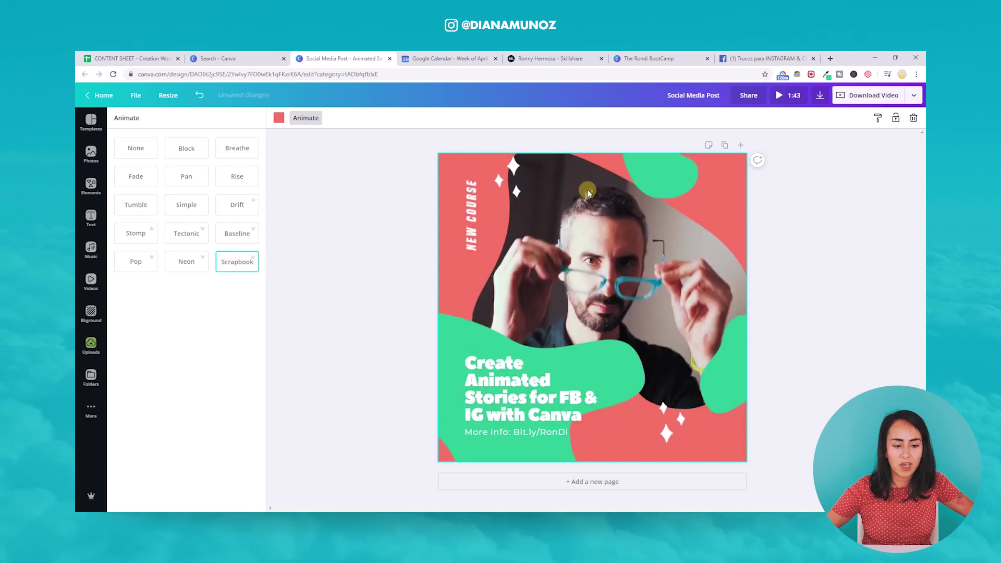
pyautogui.click(134, 209)
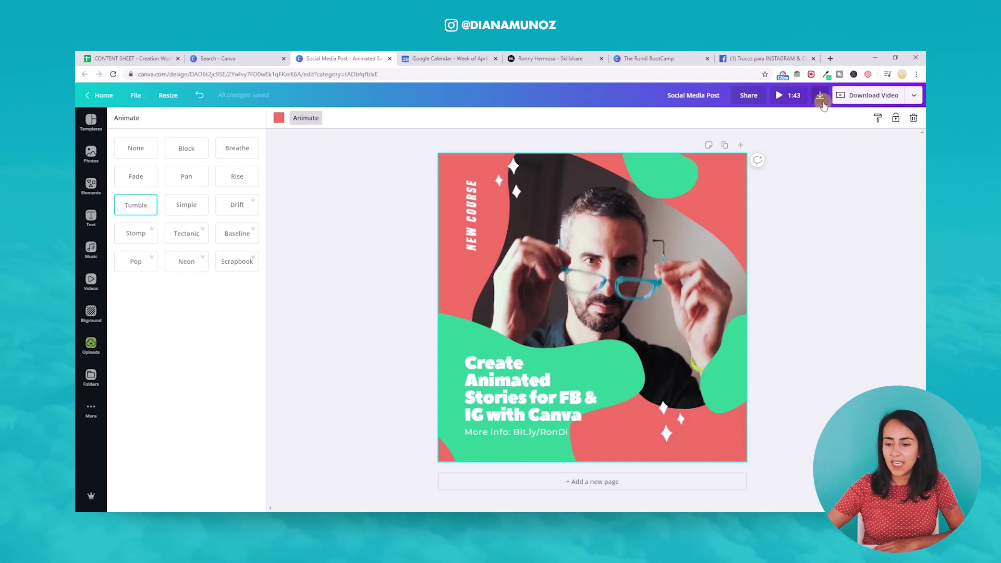
# Preview the animated post and download it as an MP4 video saved as "EN Social Media Post 2"
pyautogui.click(793, 97)
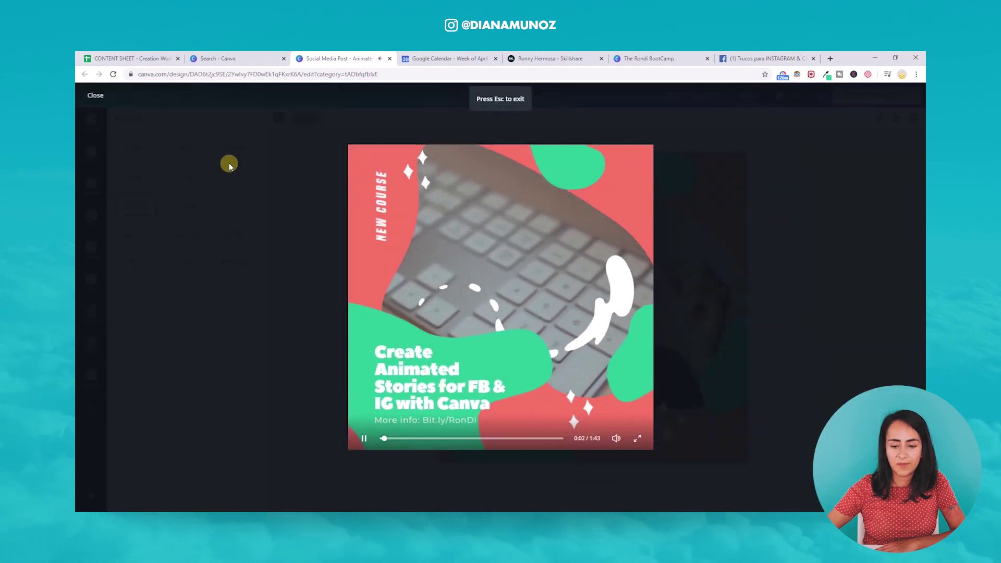
pyautogui.click(96, 96)
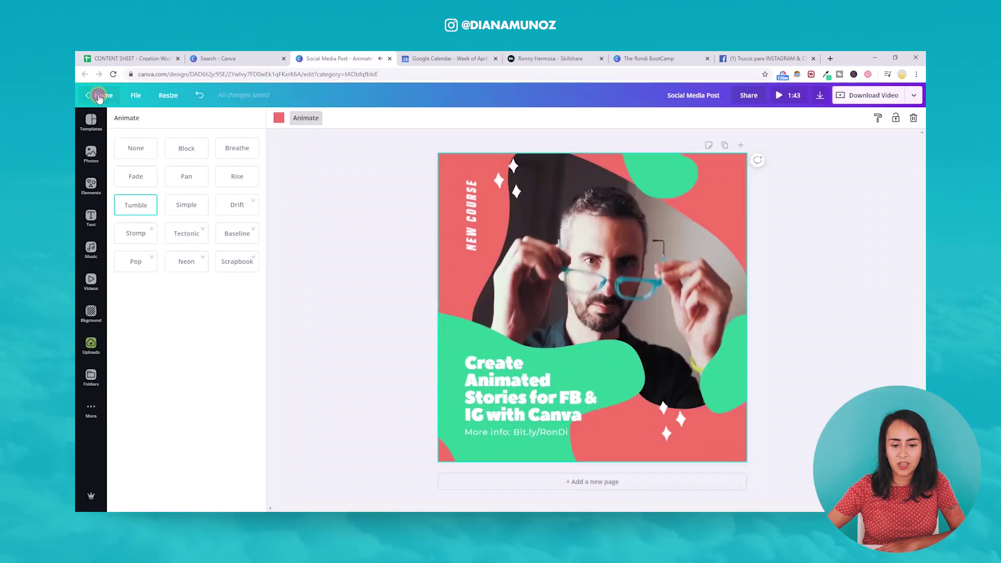
pyautogui.click(828, 97)
pyautogui.click(848, 174)
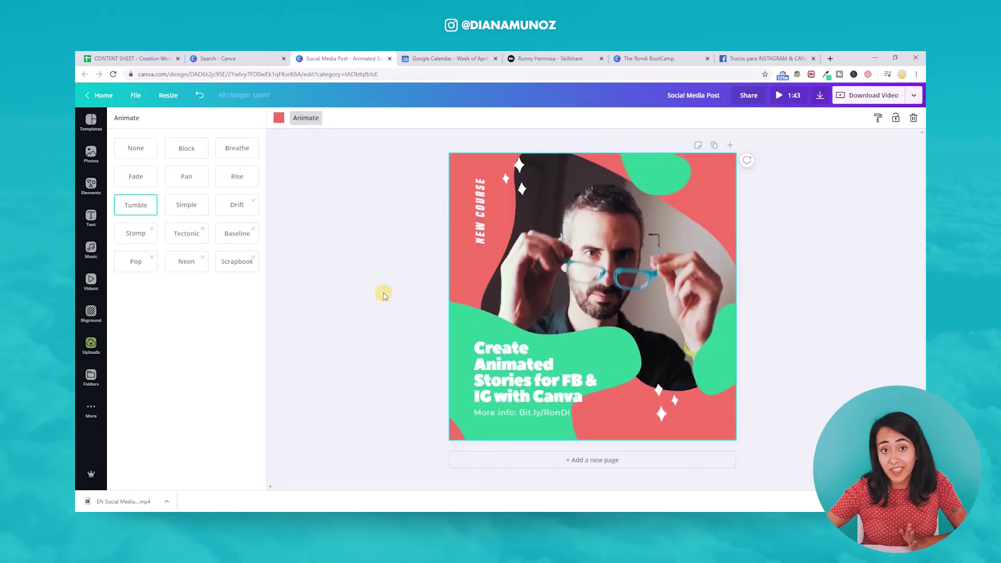
# Open the newly downloaded video, replay it from the start, and pause it after the opening animation
pyautogui.click(125, 500)
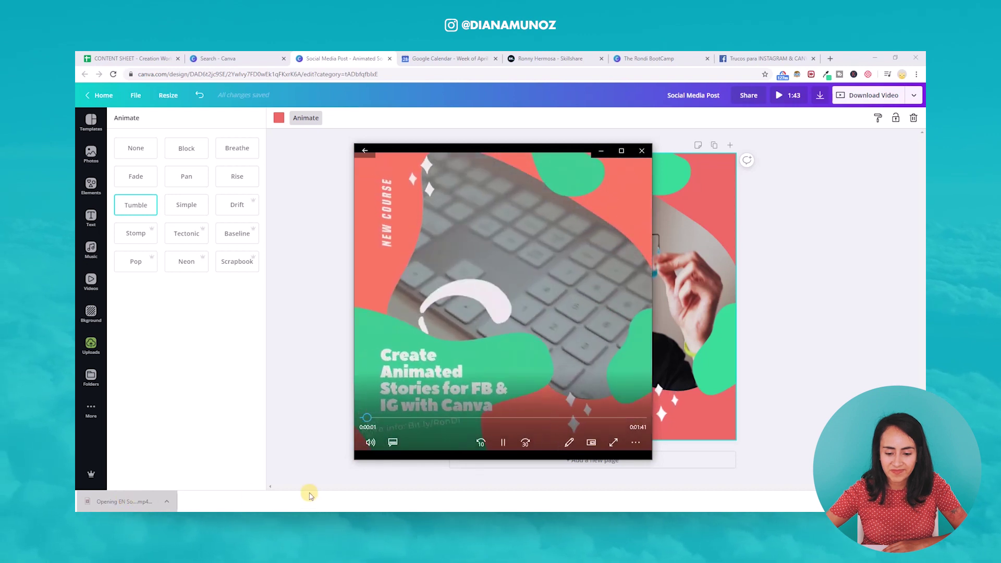
pyautogui.moveTo(368, 417); pyautogui.dragTo(346, 413)
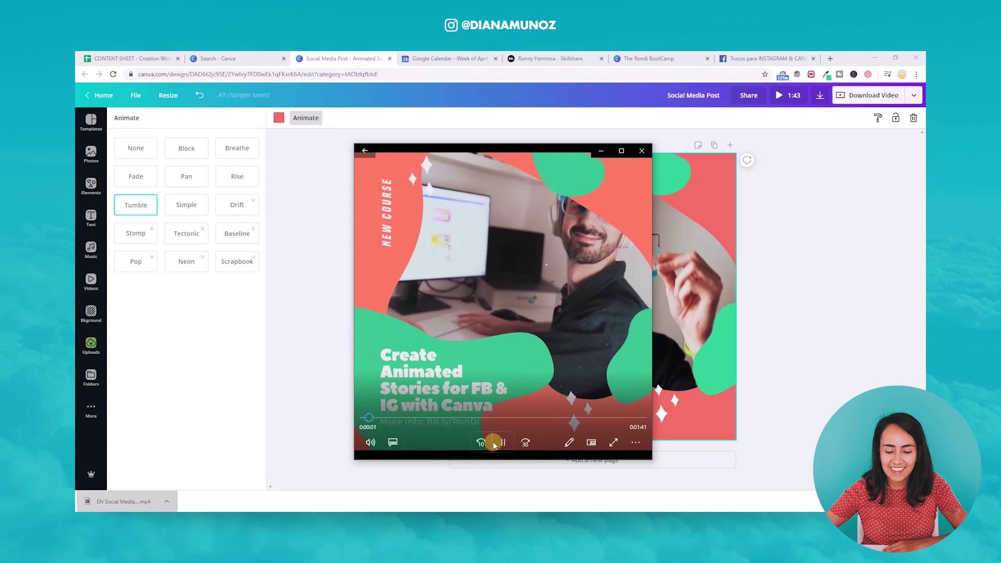
pyautogui.press('space')
# Switch to File Explorer, play "EN Social Media Post 2" from the Desktop folder beside the window, replay its opening and pause it
pyautogui.moveTo(330, 511)
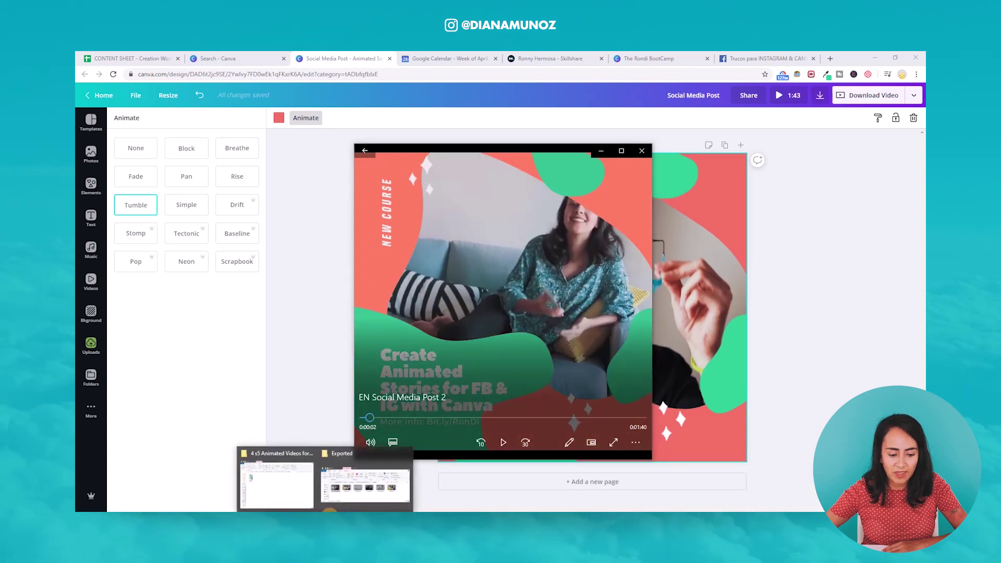
pyautogui.click(286, 501)
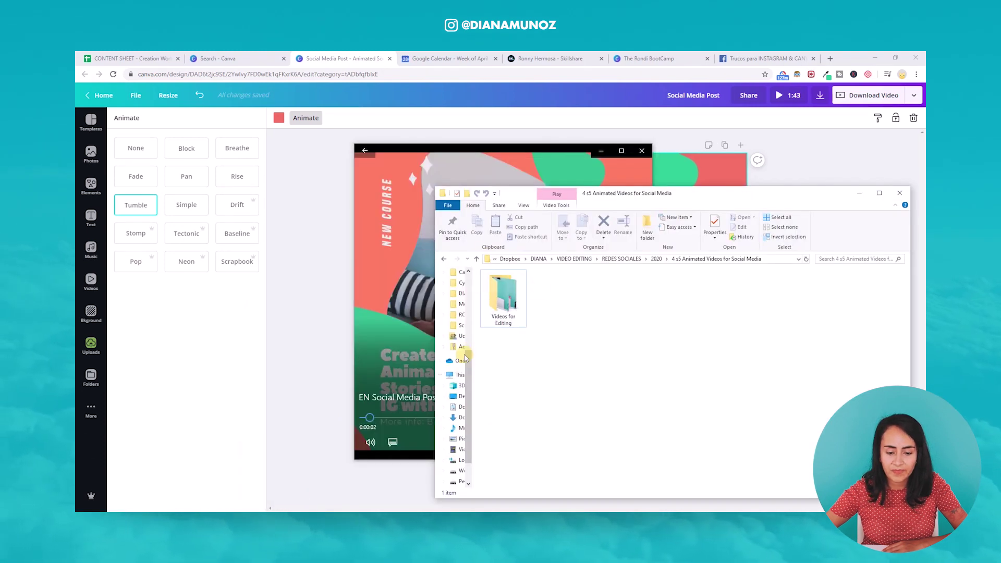
pyautogui.click(462, 397)
pyautogui.doubleClick(504, 298)
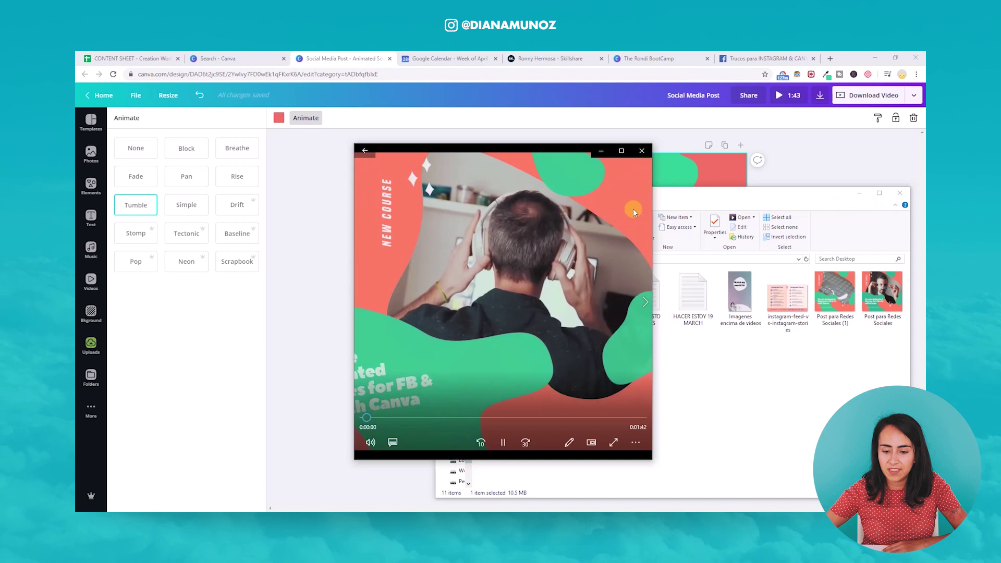
pyautogui.moveTo(547, 153); pyautogui.dragTo(349, 130)
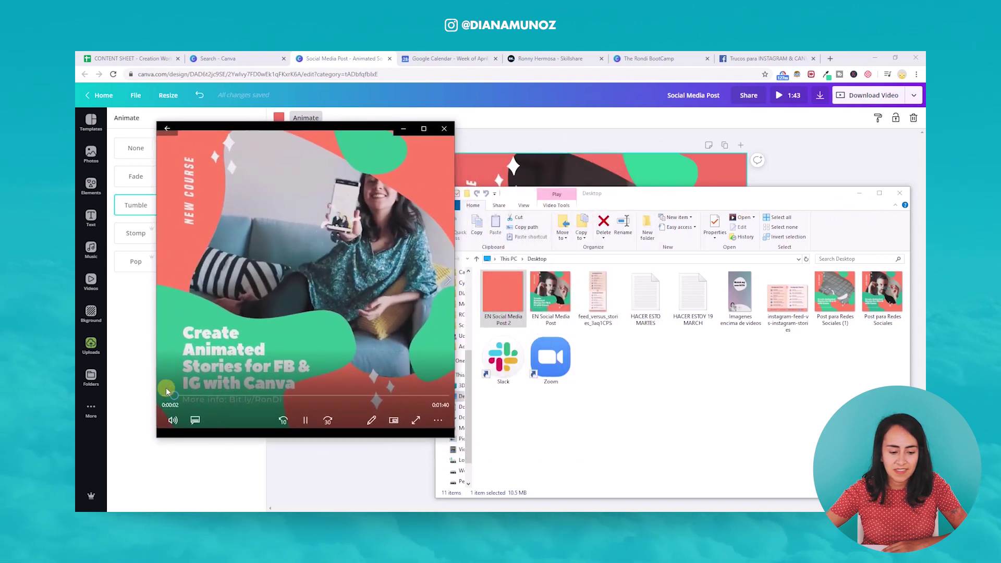
pyautogui.moveTo(173, 395); pyautogui.dragTo(148, 398)
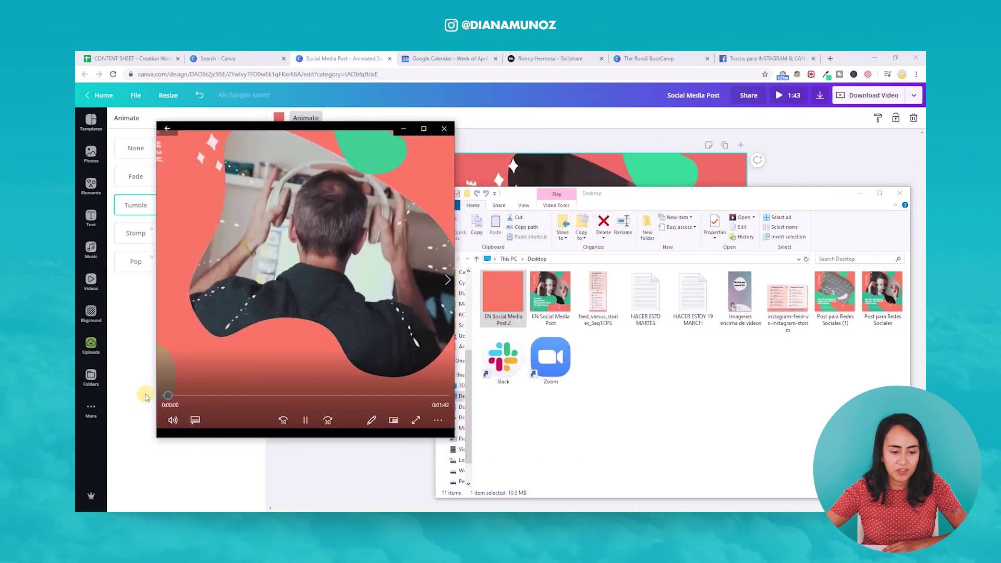
pyautogui.click(306, 420)
# Compare the openings of "EN Social Media Post" and "EN Social Media Post 2" by playing both, and pause the second one
pyautogui.doubleClick(550, 295)
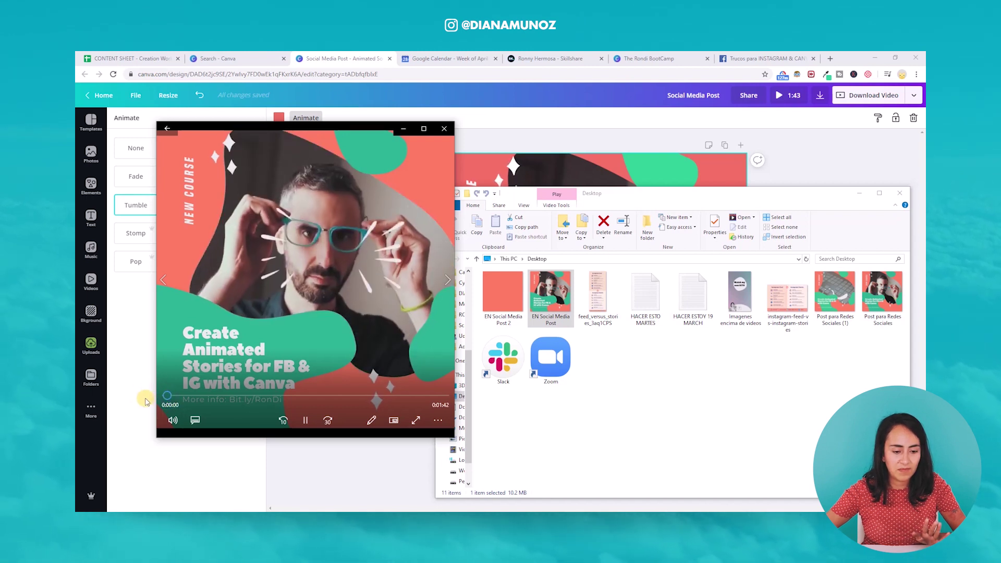
pyautogui.click(305, 420)
pyautogui.doubleClick(502, 313)
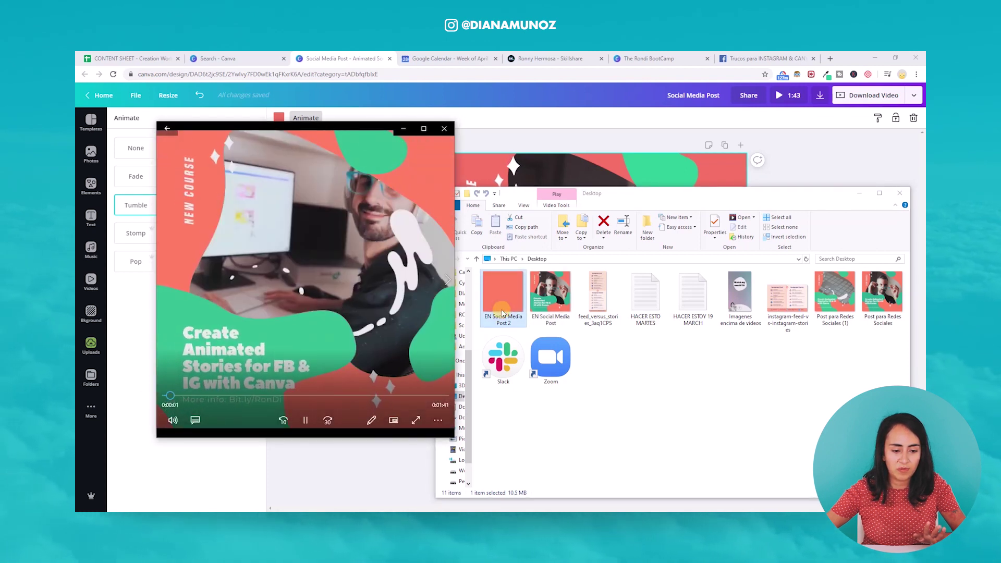
pyautogui.click(177, 396)
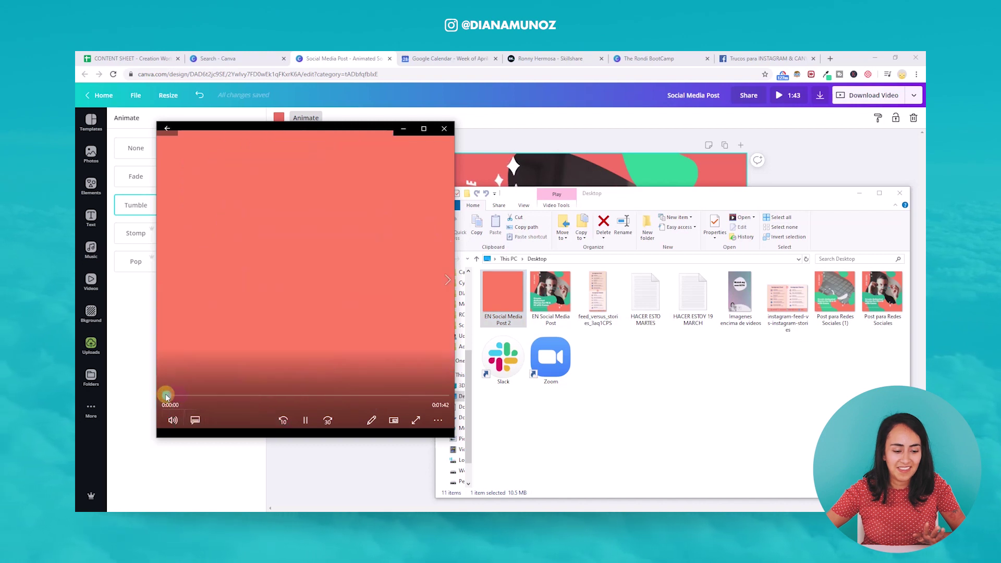
pyautogui.click(307, 419)
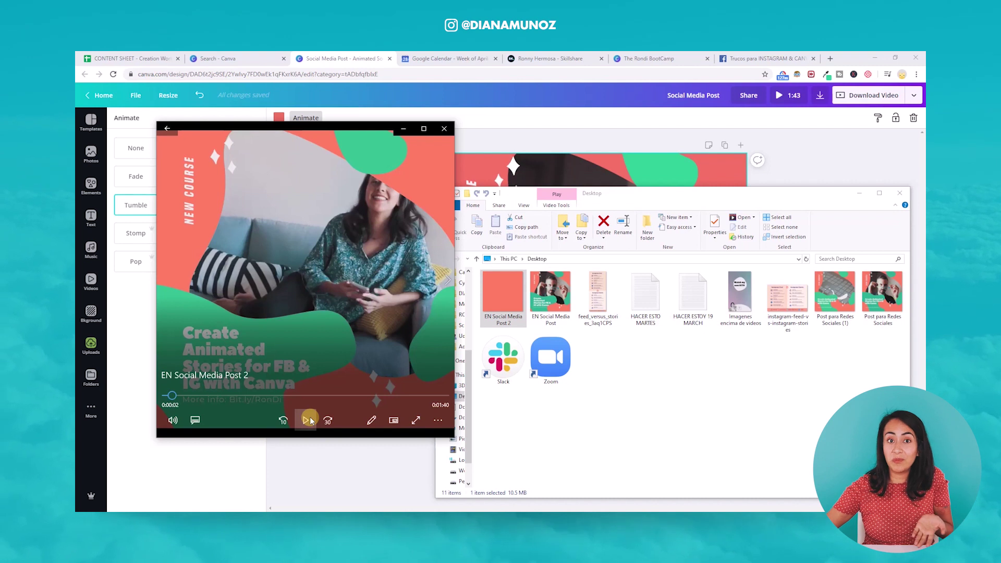